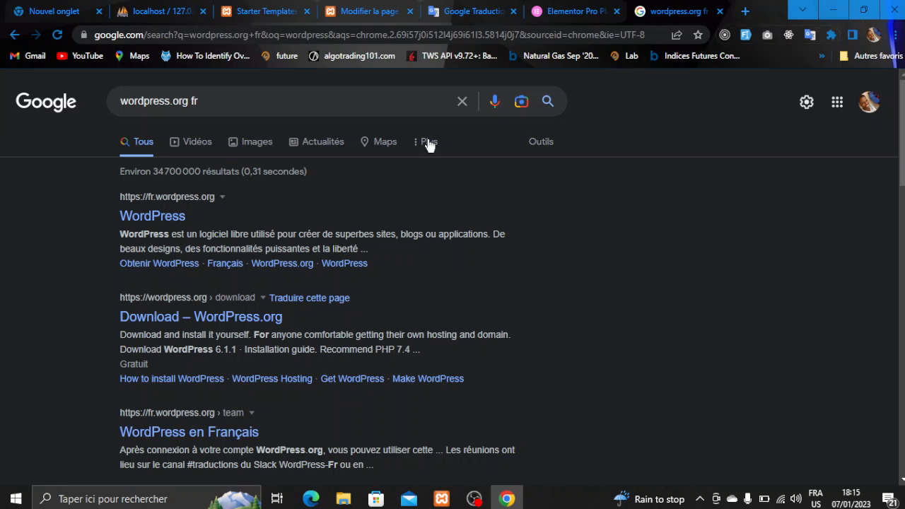
- Open fr.wordpress.org's download page and scroll to the WordPress 6.1.1 download button
click(151, 221)
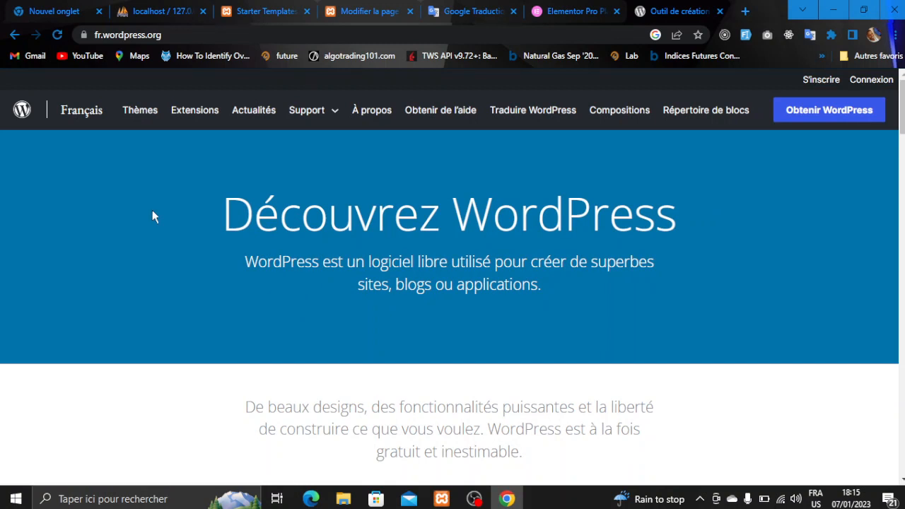
click(813, 116)
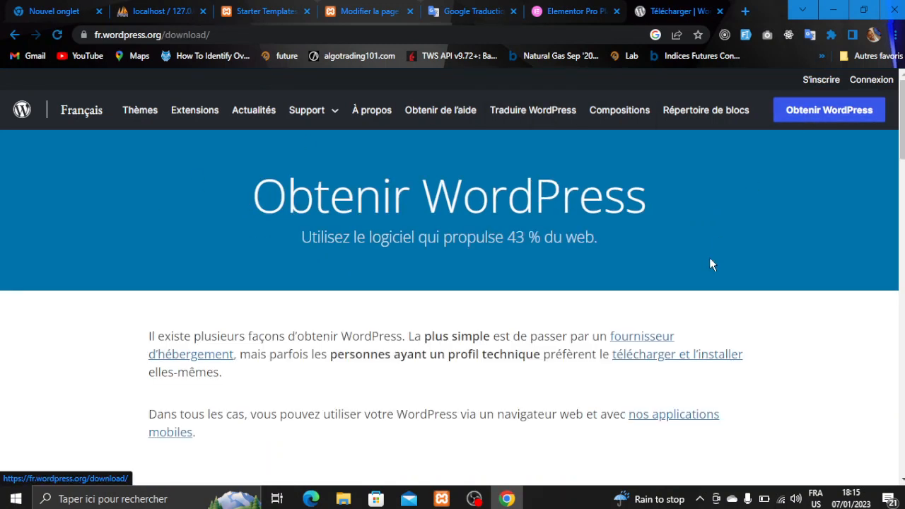
scroll(710, 260, down, 3)
scroll(710, 264, down, 8)
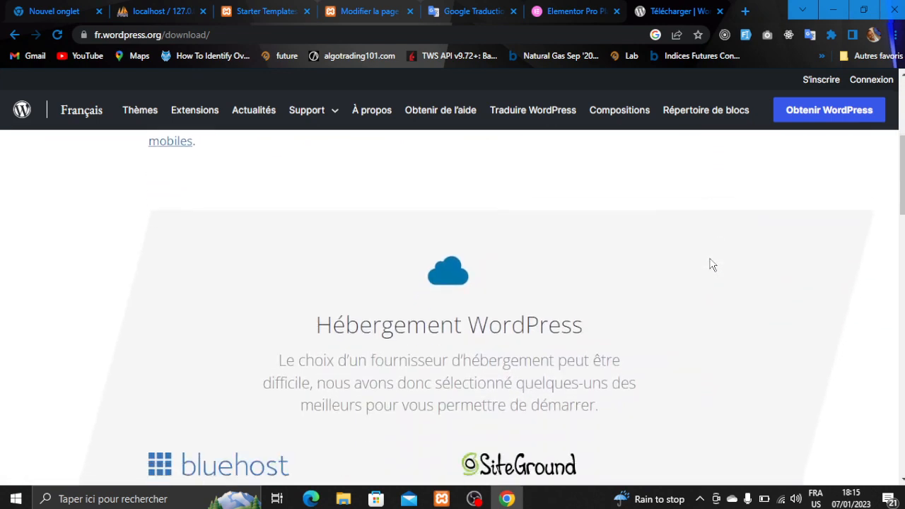
scroll(712, 264, down, 1)
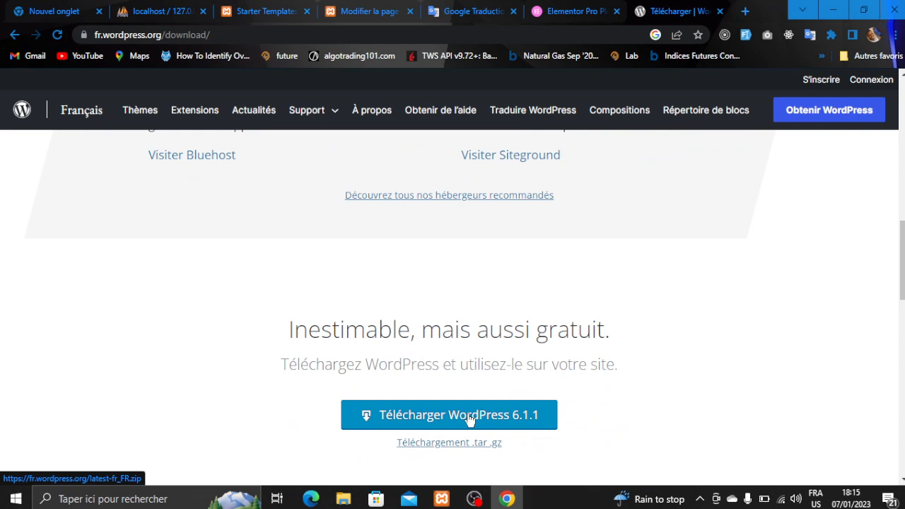
- Copy the wordpress folder from Documents in File Explorer
click(346, 499)
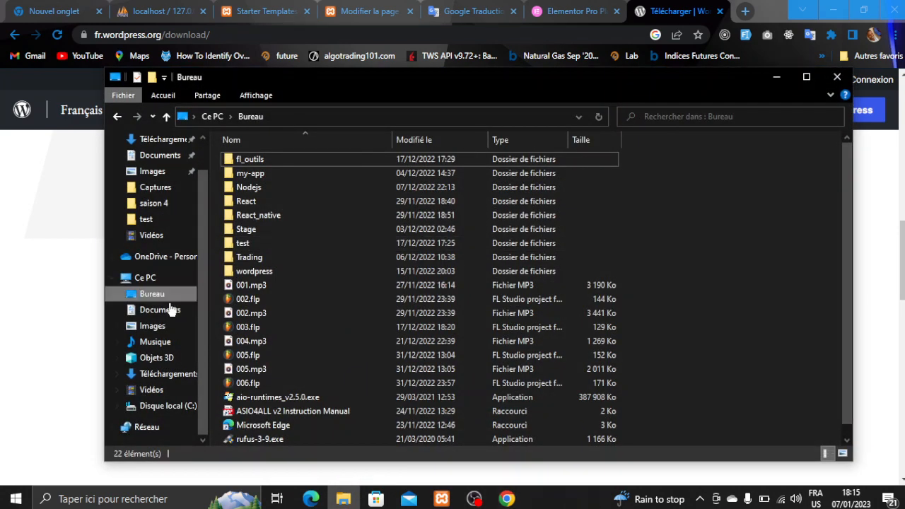
click(166, 376)
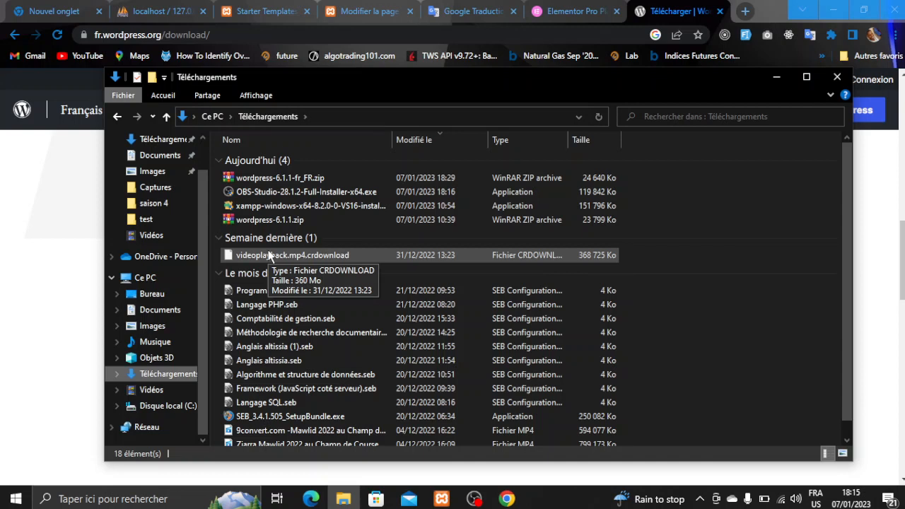
click(175, 157)
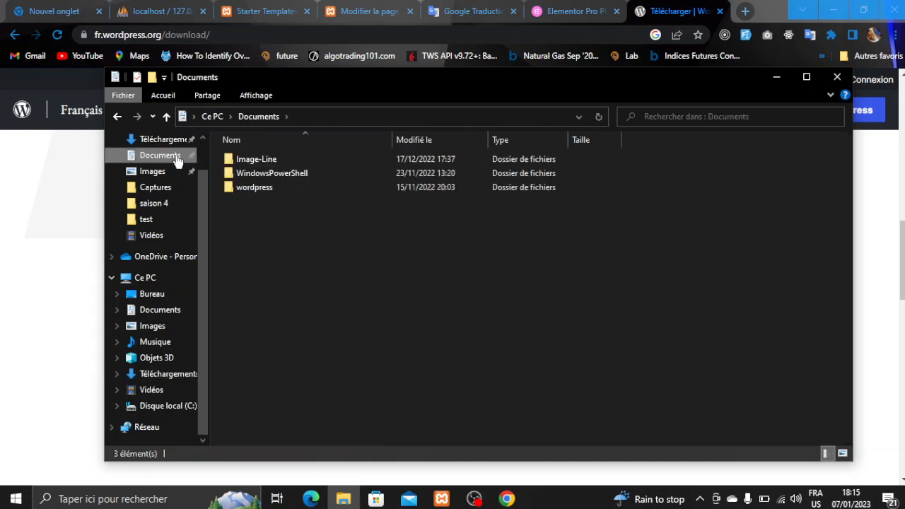
click(238, 186)
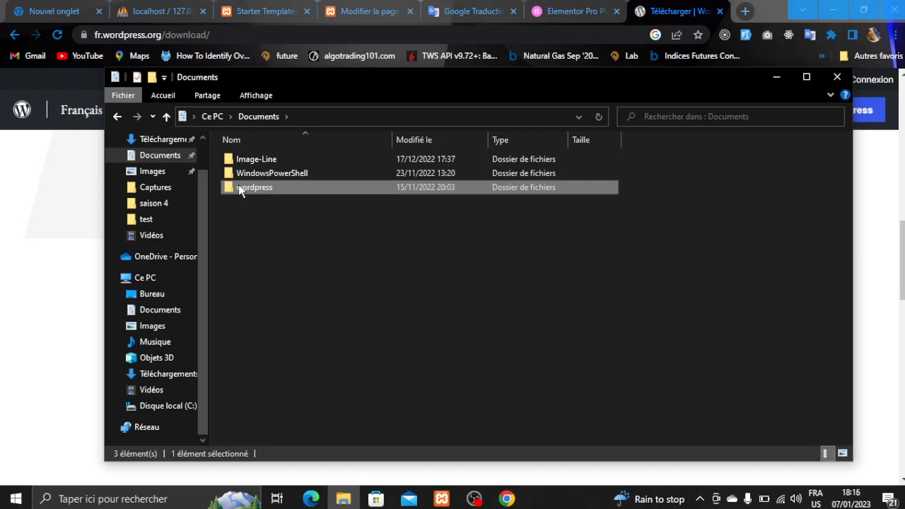
right_click(239, 189)
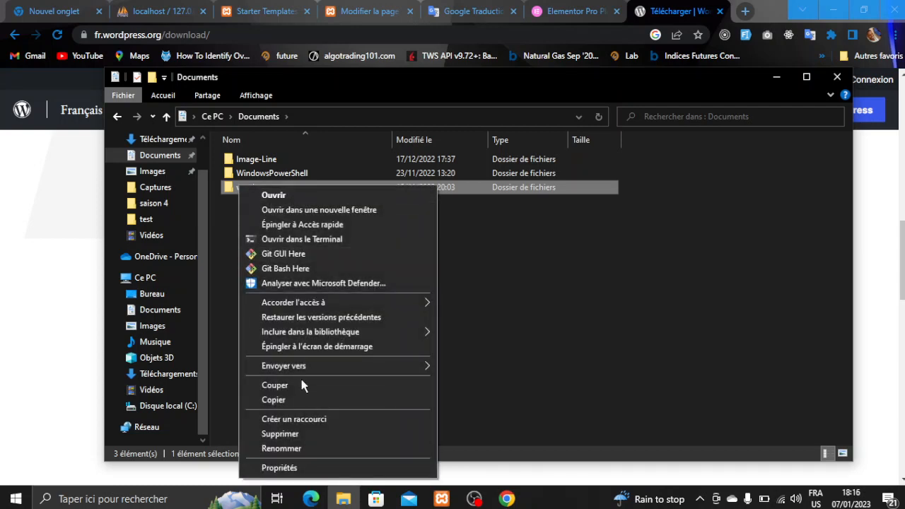
click(298, 397)
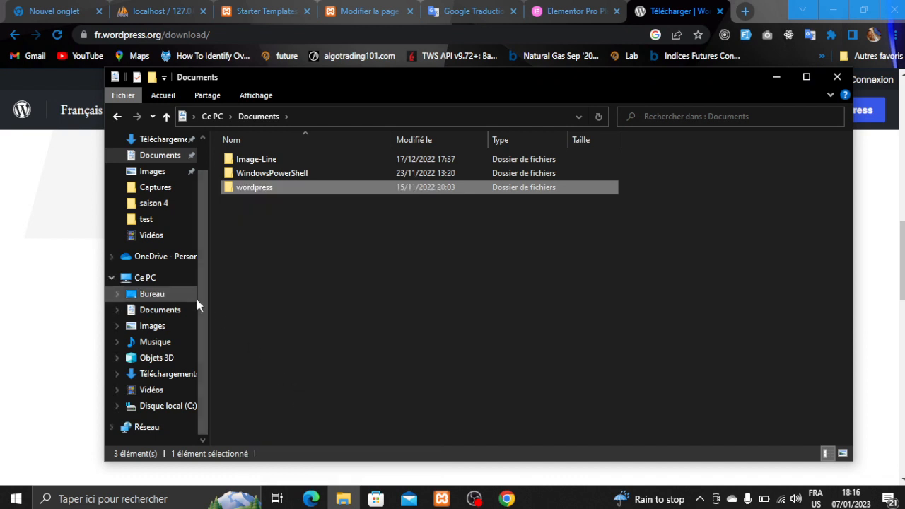
- Open the xampp folder on Disque local (C:)
click(174, 409)
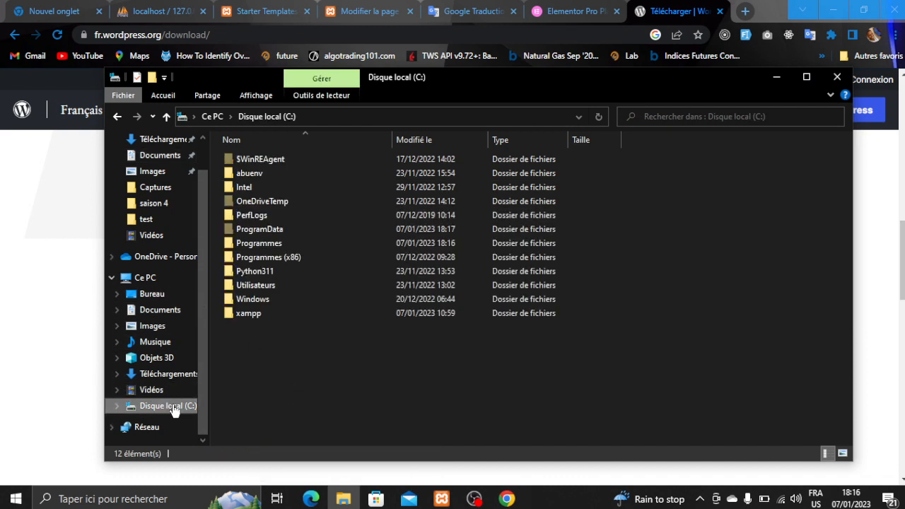
click(276, 316)
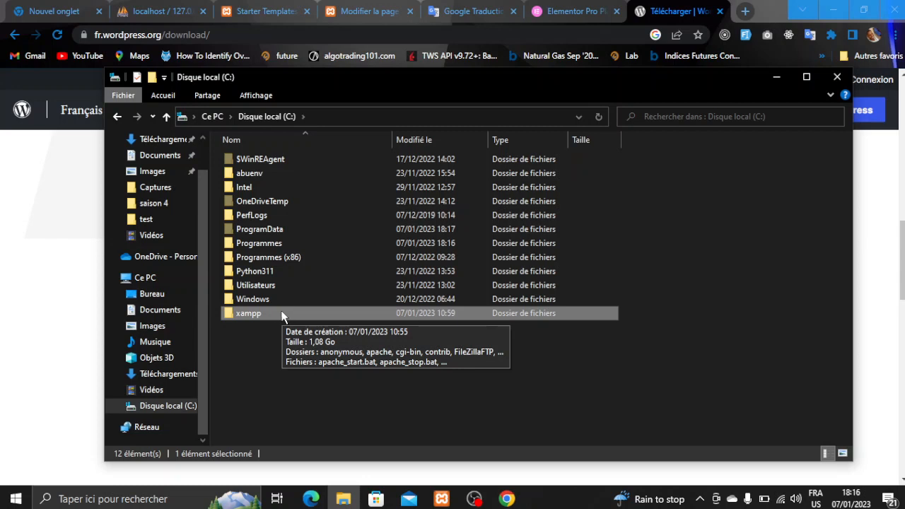
double_click(262, 313)
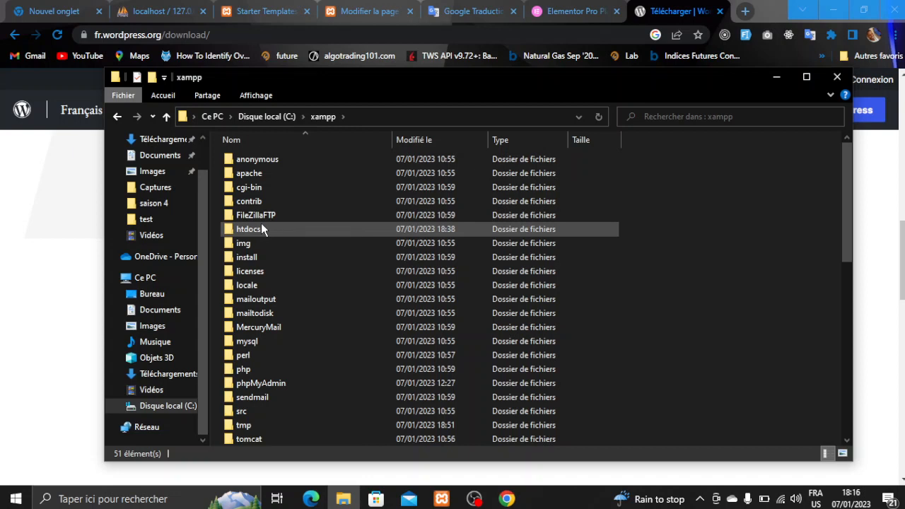
- Paste the copied wordpress folder into C:\xampp\htdocs
double_click(258, 226)
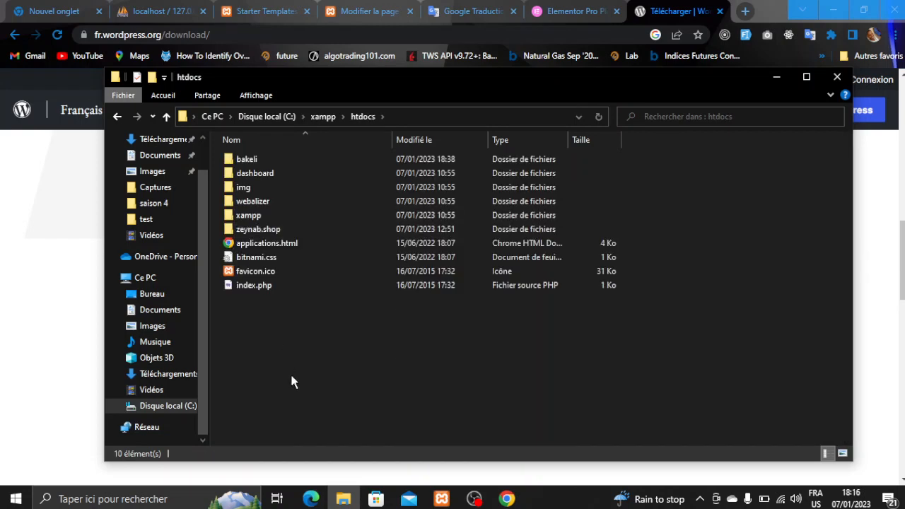
right_click(290, 372)
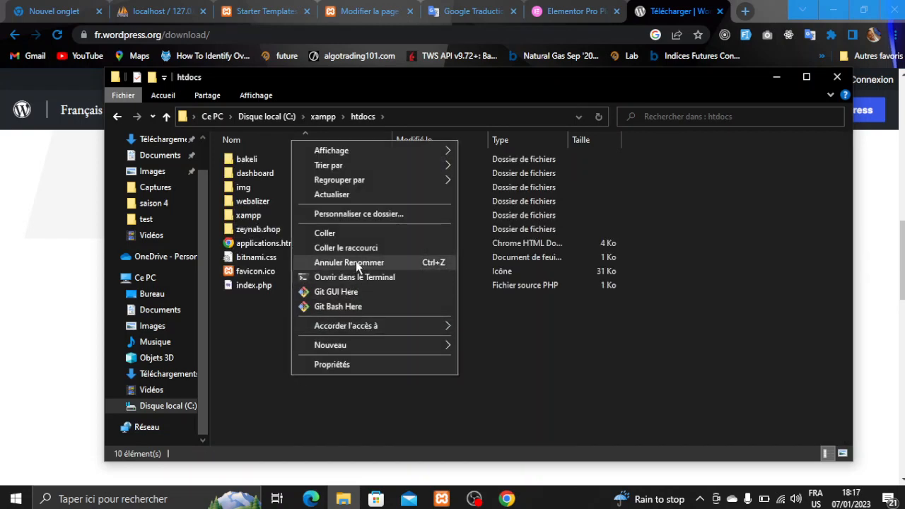
click(371, 234)
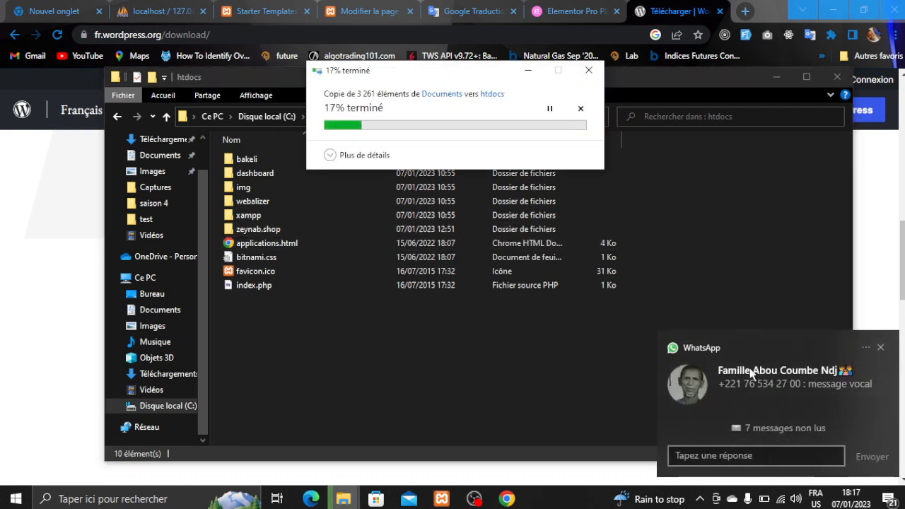
click(879, 347)
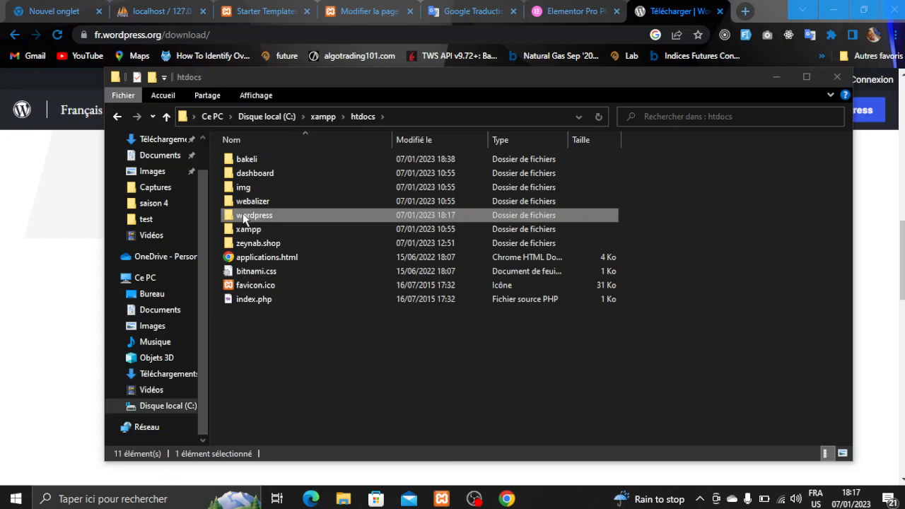
- Rename the copied wordpress folder in htdocs to bakeliweb
right_click(242, 214)
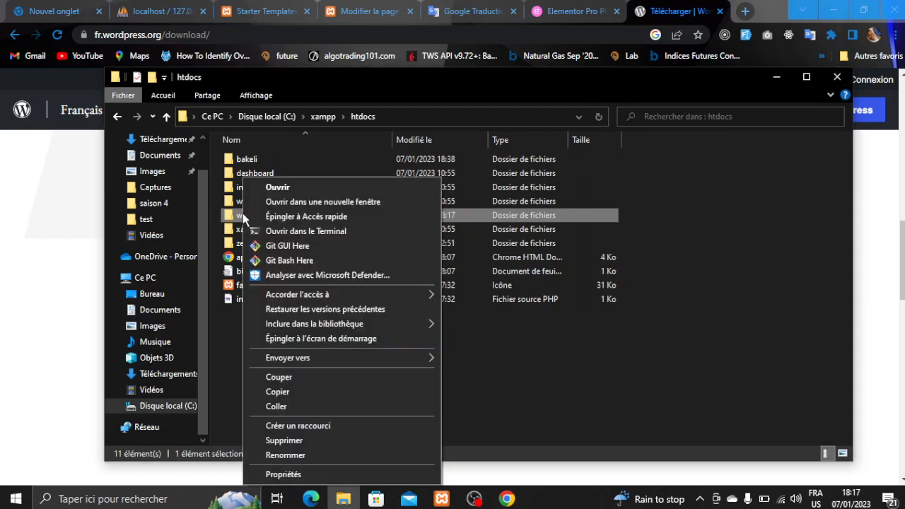
click(287, 455)
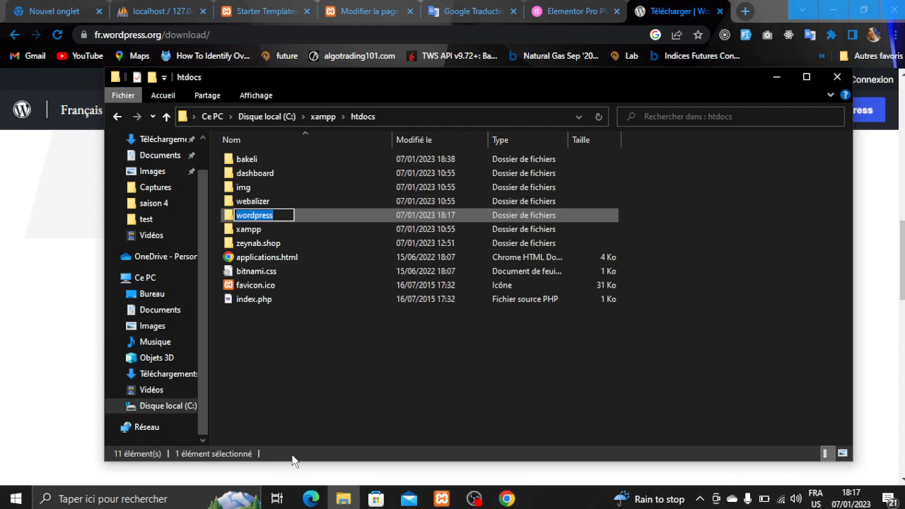
text(mon)
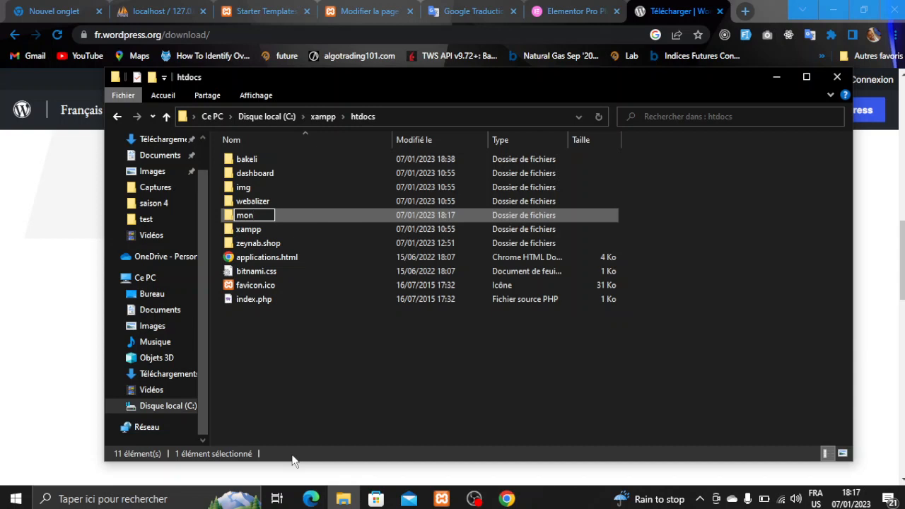
key(BackSpace)
key(BackSpace)
key(BackSpace)
text(bakeliwebsite)
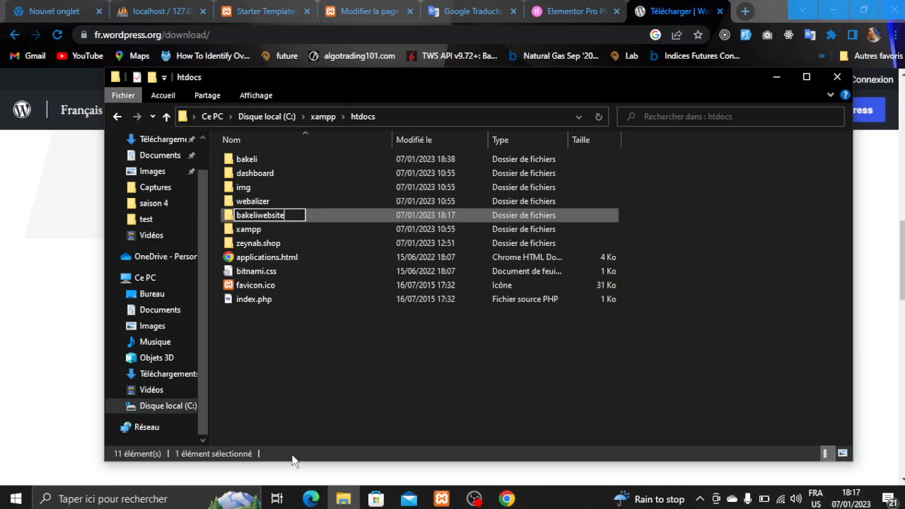
key(BackSpace)
key(BackSpace)
key(BackSpace)
key(BackSpace)
key(Return)
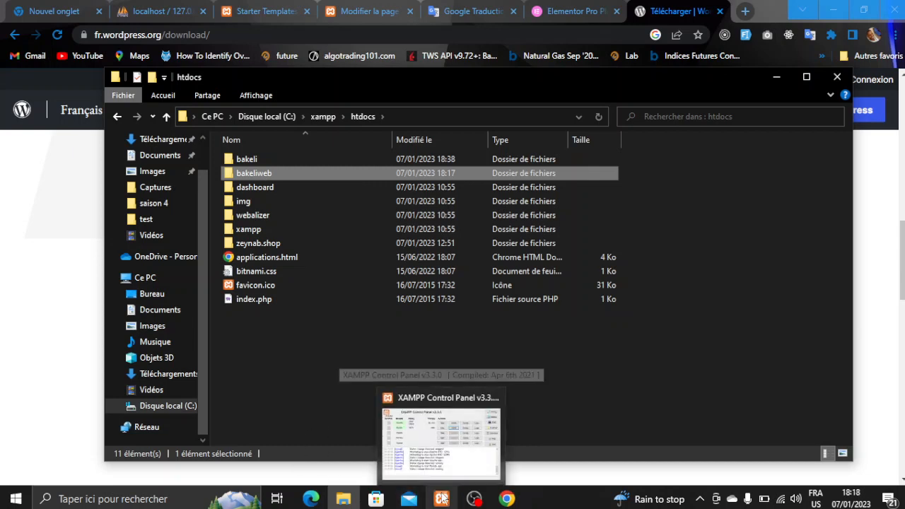
click(442, 499)
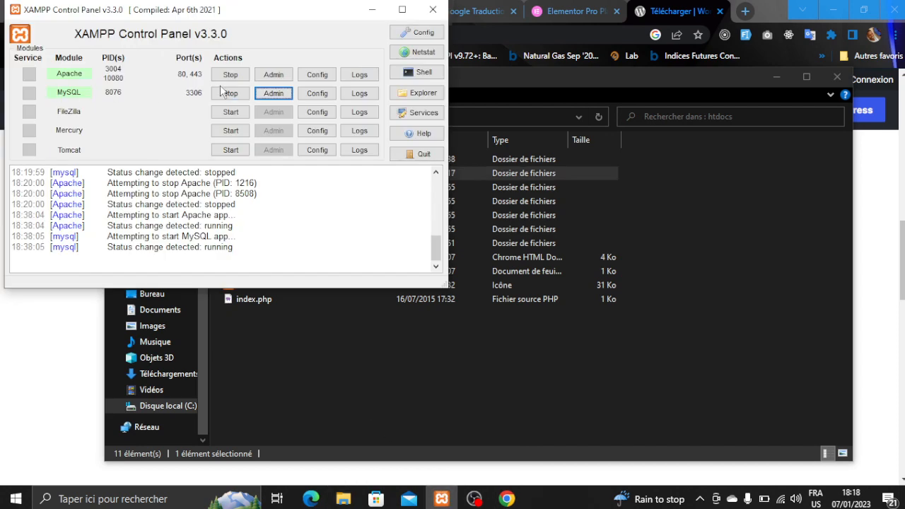
click(373, 13)
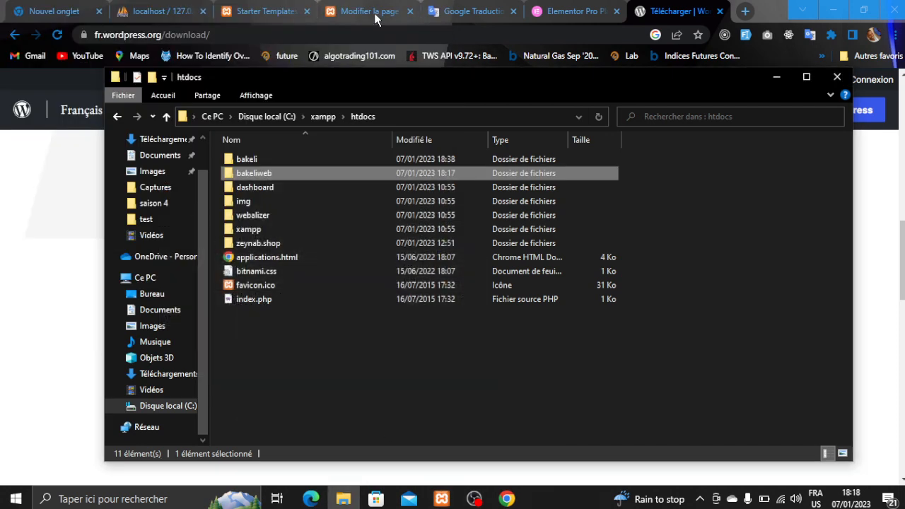
- Load localhost/bakeliweb in a new Chrome tab to start the WordPress setup
click(745, 11)
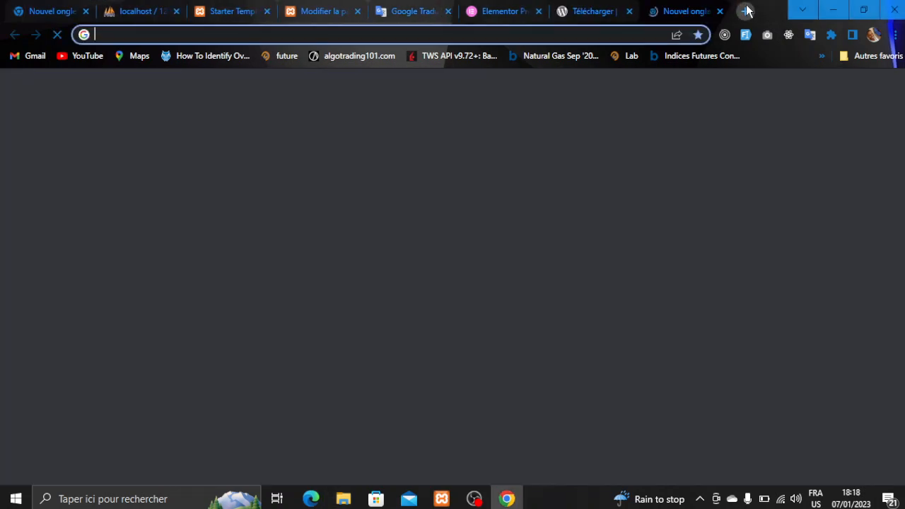
text(lo)
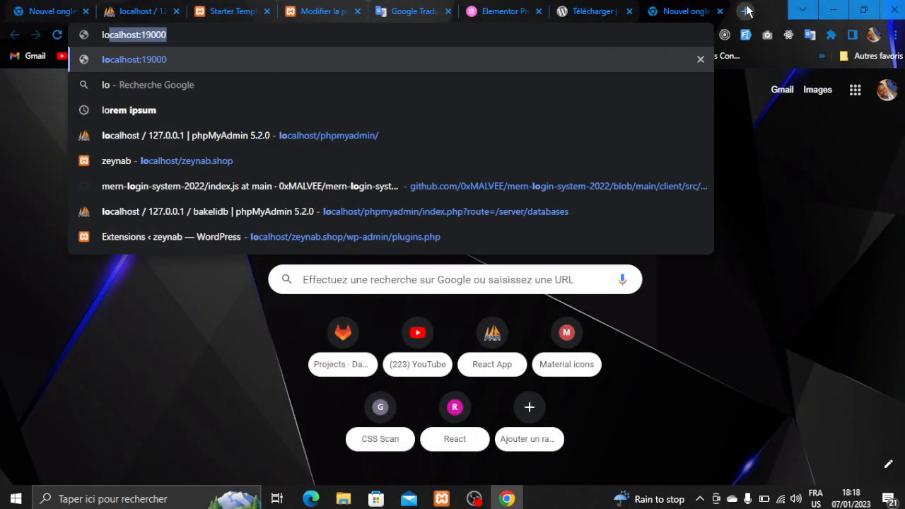
text(ca)
key(Right)
key(BackSpace)
key(BackSpace)
key(BackSpace)
key(BackSpace)
key(BackSpace)
key(BackSpace)
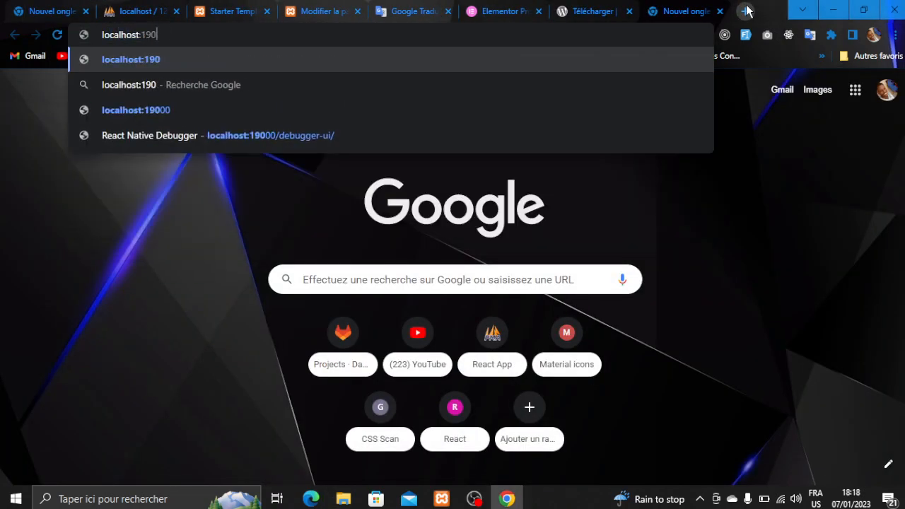
text(/)
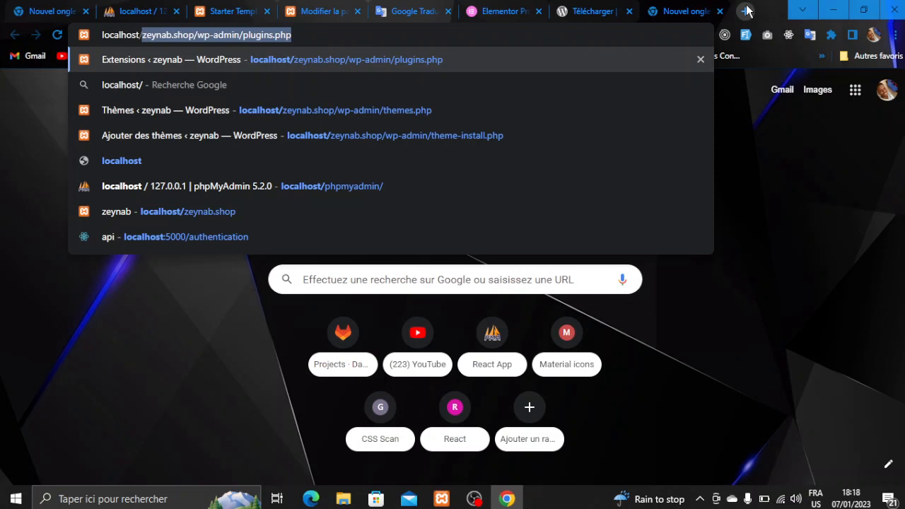
text(bakeli)
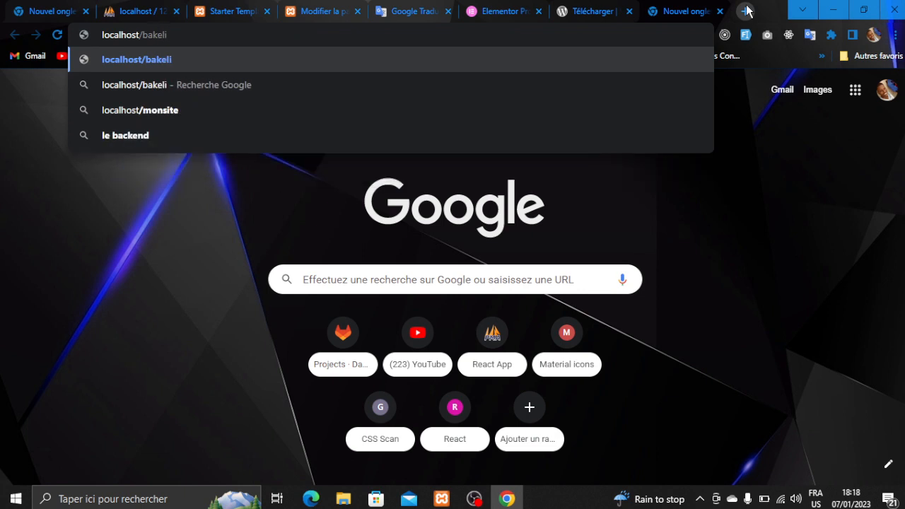
text(web)
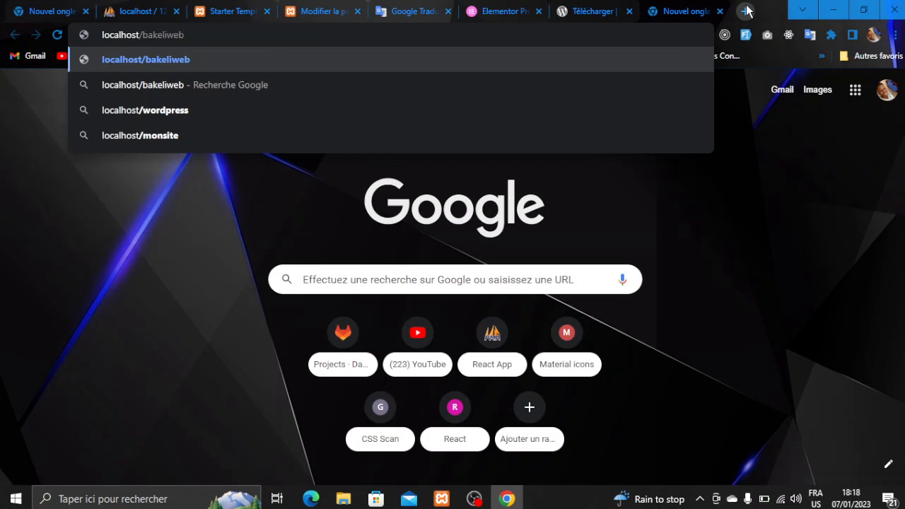
key(Return)
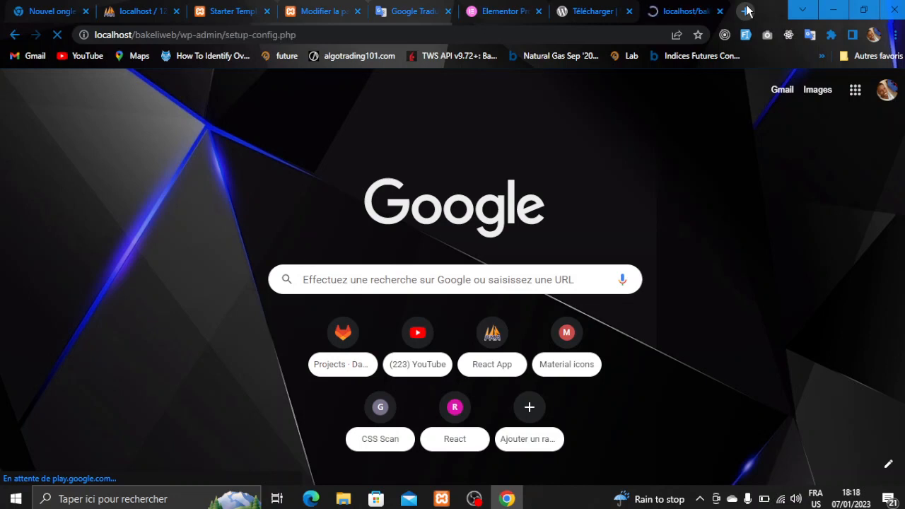
- Choose Français as the installation language and continue
key(f)
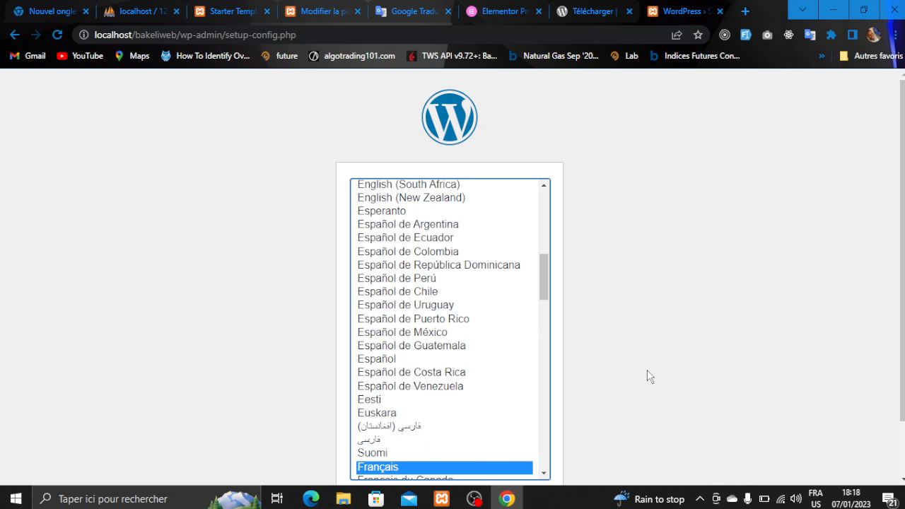
scroll(648, 375, down, 1)
click(528, 446)
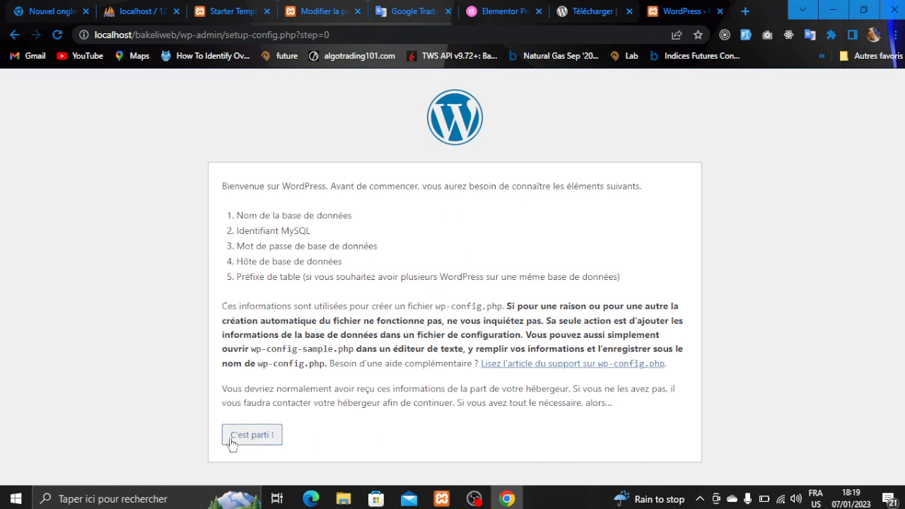
- Reach the database connection form, focus the database name field, and open a blank tab
click(232, 438)
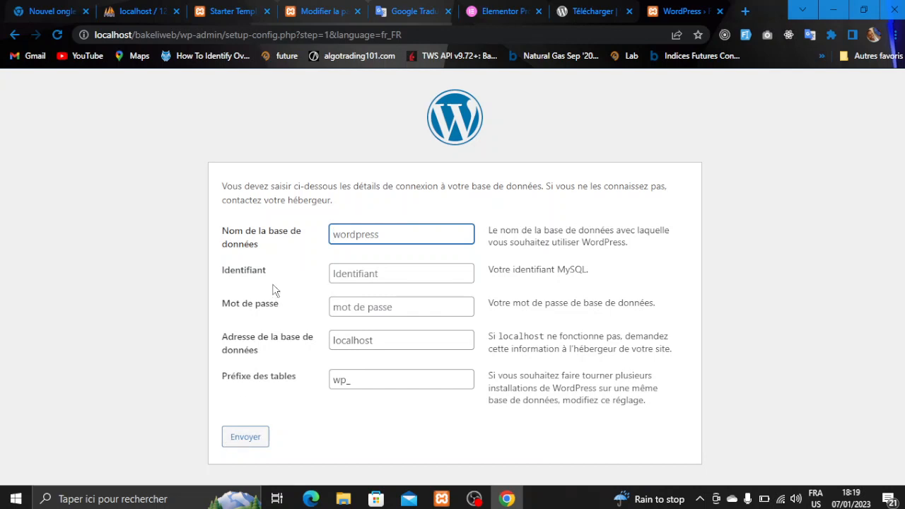
drag(272, 258, 223, 227)
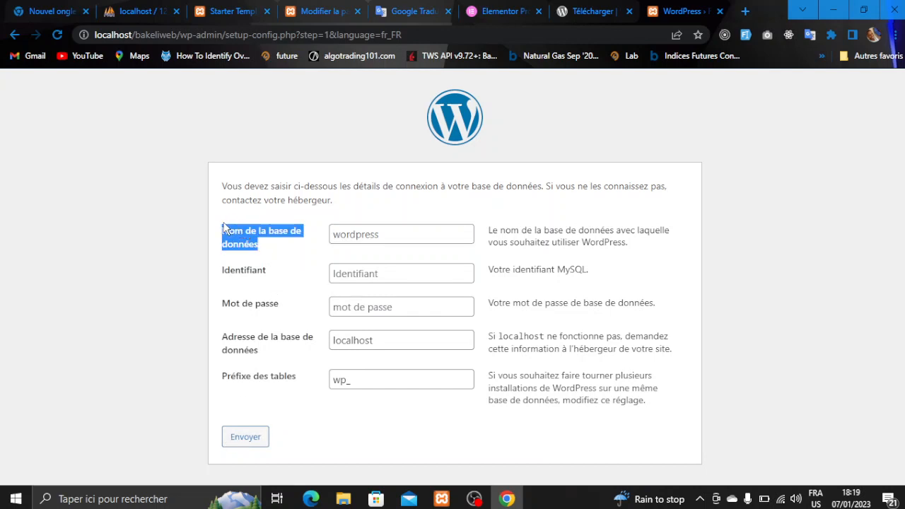
click(374, 226)
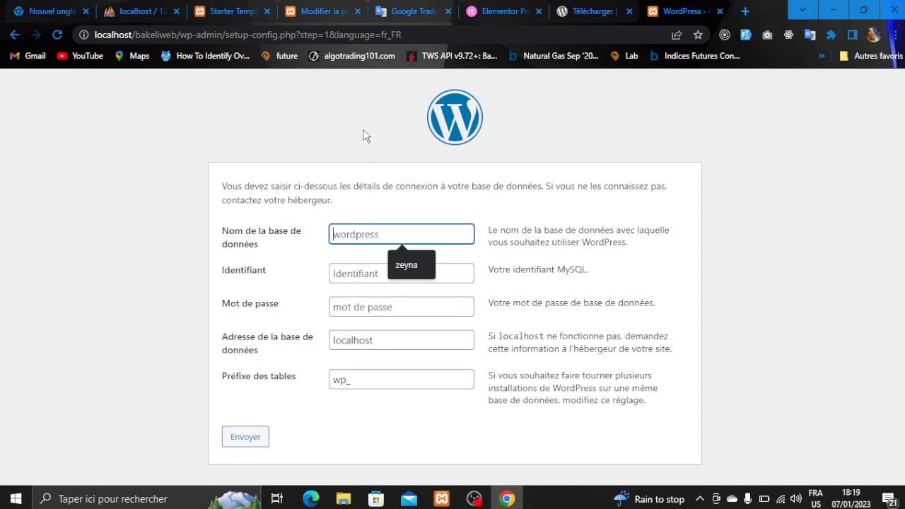
click(754, 9)
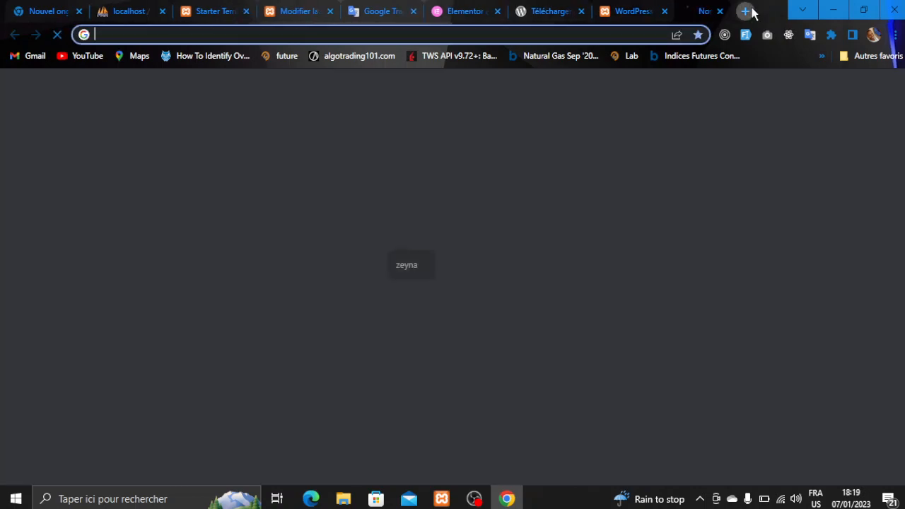
- Load localhost/phpmyadmin in the new tab
text(localhost:19000)
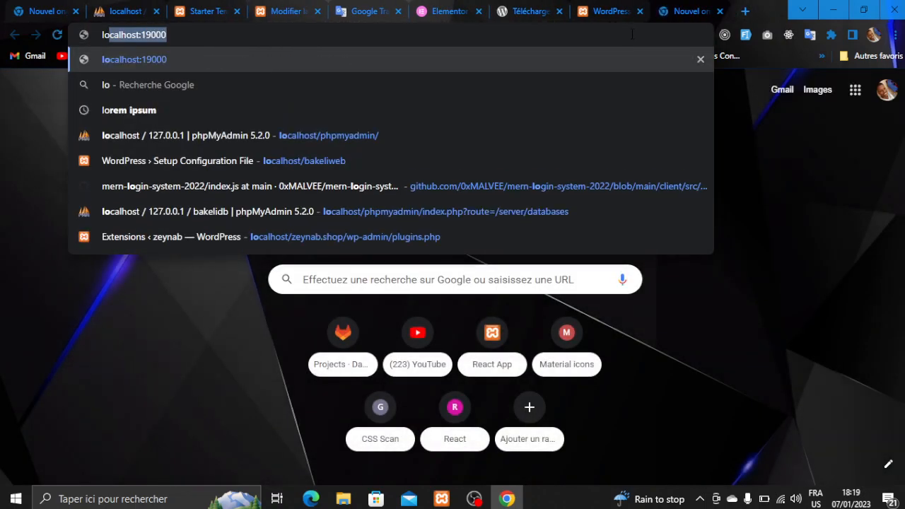
key(Right)
key(BackSpace)
key(BackSpace)
key(BackSpace)
key(BackSpace)
key(BackSpace)
key(BackSpace)
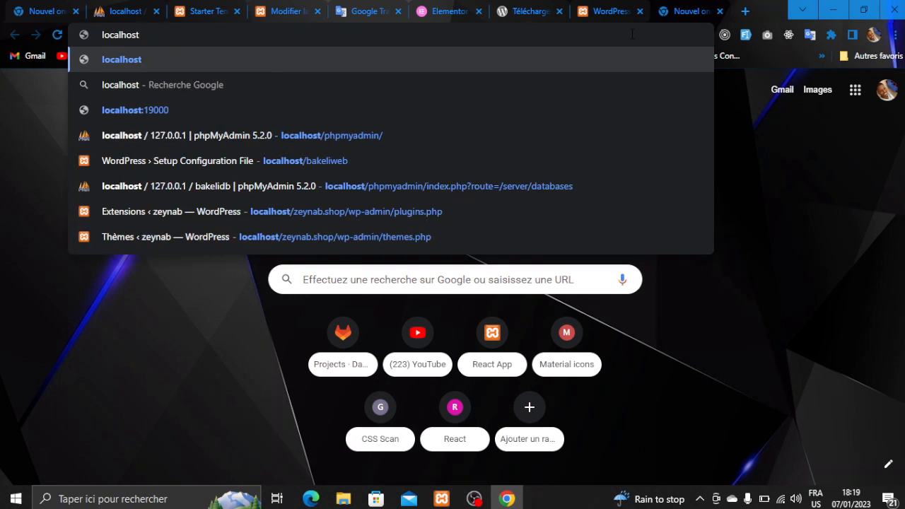
text(/php)
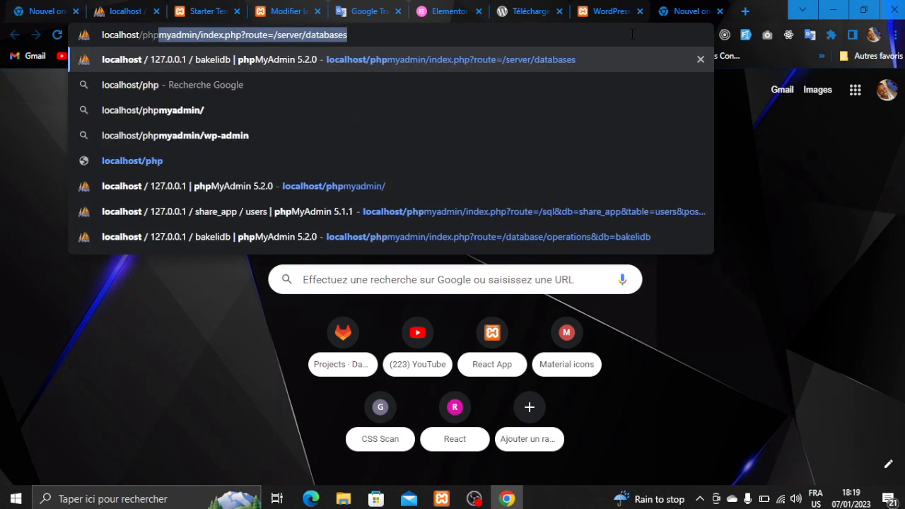
text(myadmin)
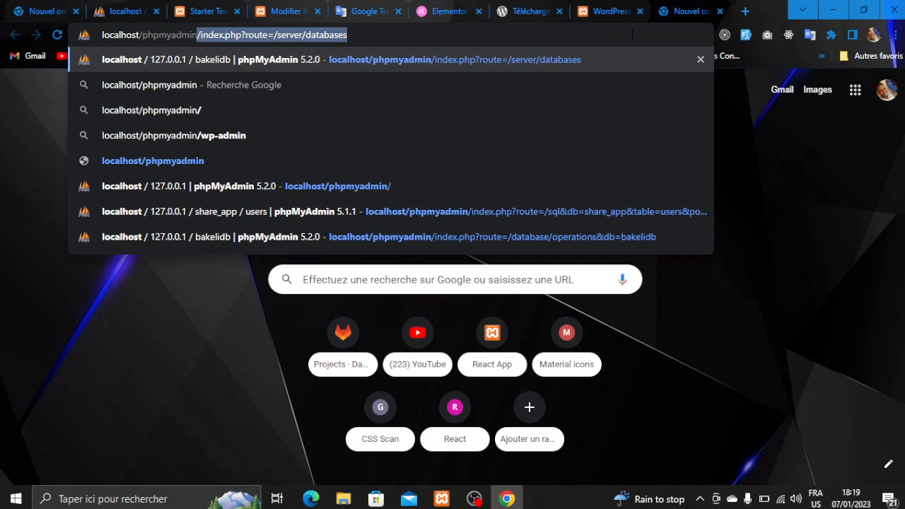
key(Delete)
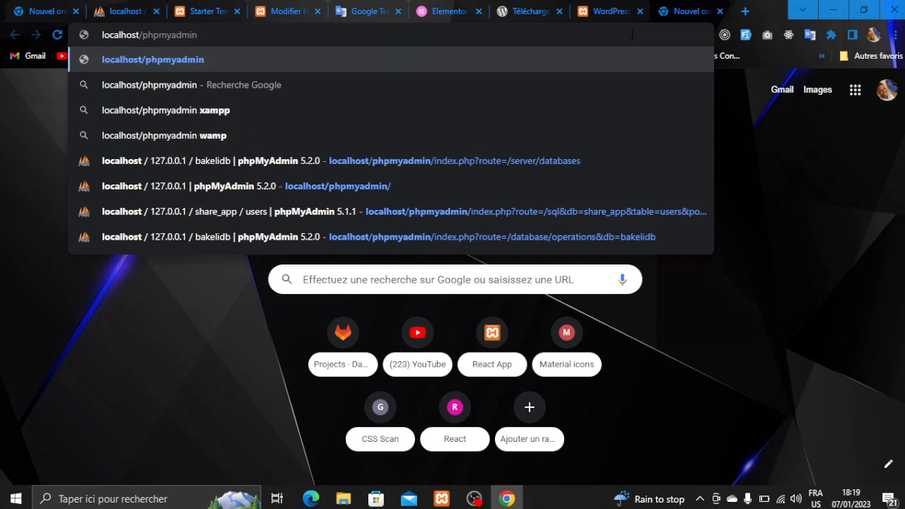
key(Return)
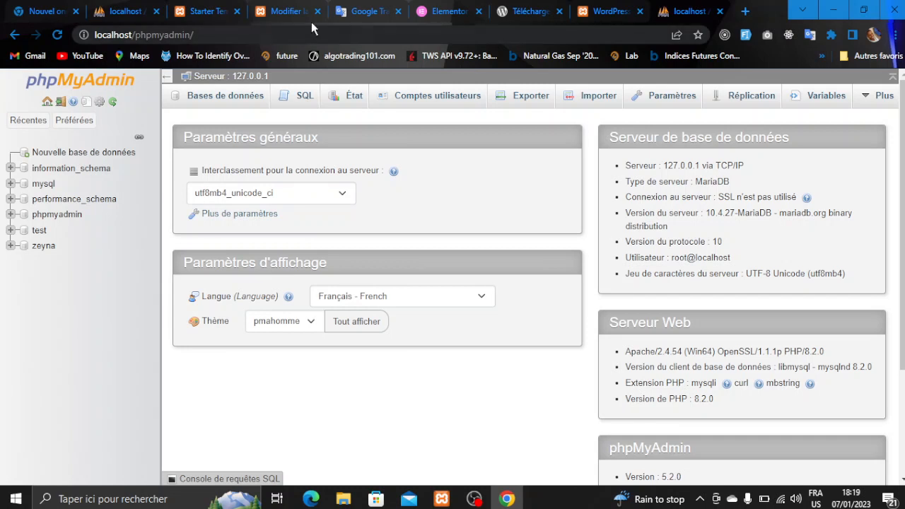
- Create a database named bakelidb and return to the WordPress setup tab
click(103, 153)
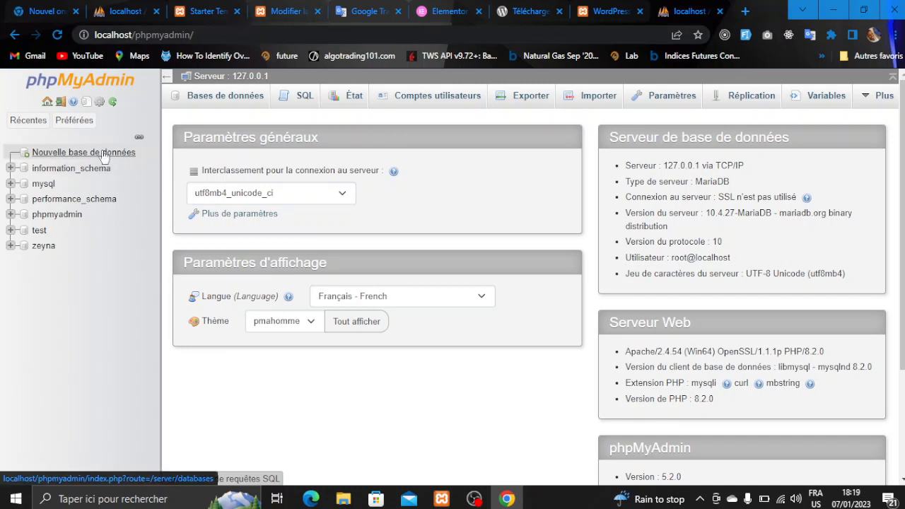
click(228, 208)
click(228, 208)
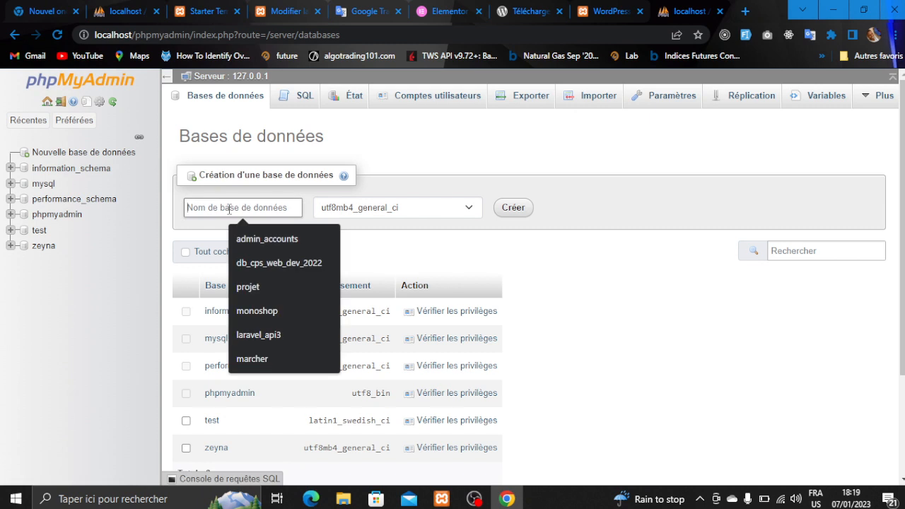
text(bakeli)
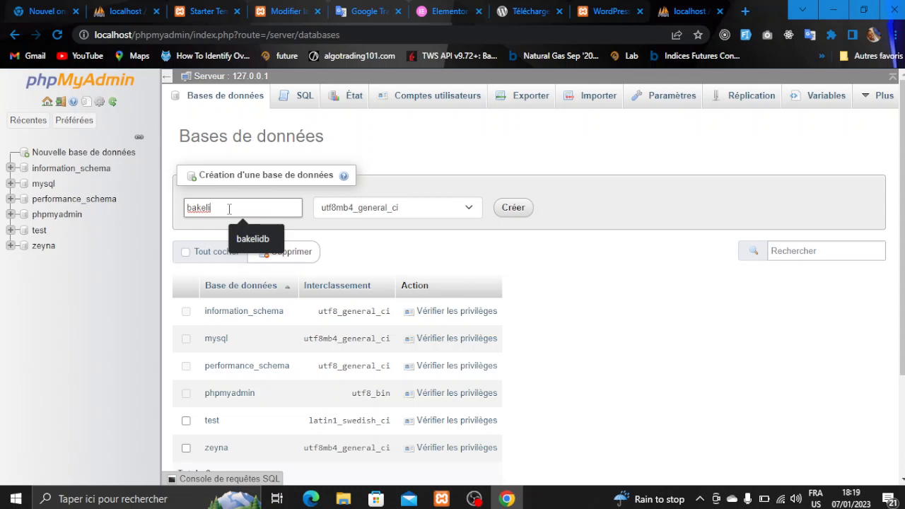
text(db)
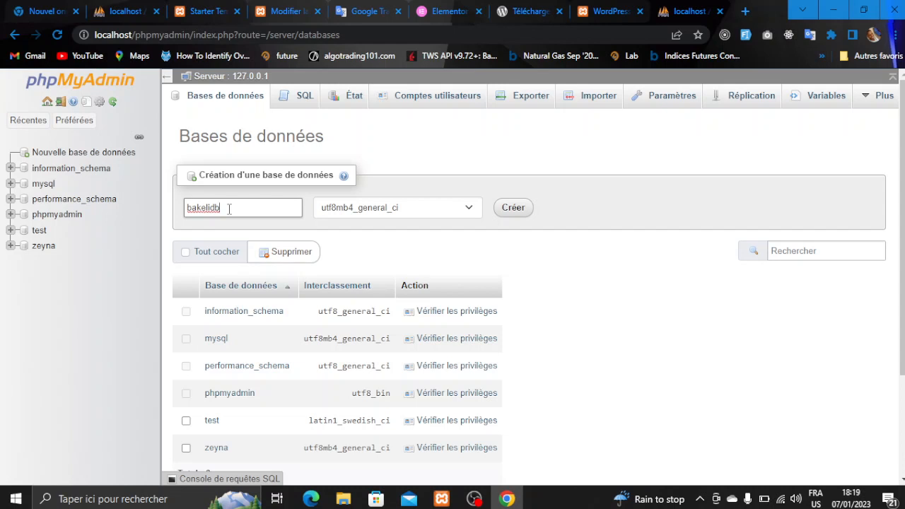
click(505, 207)
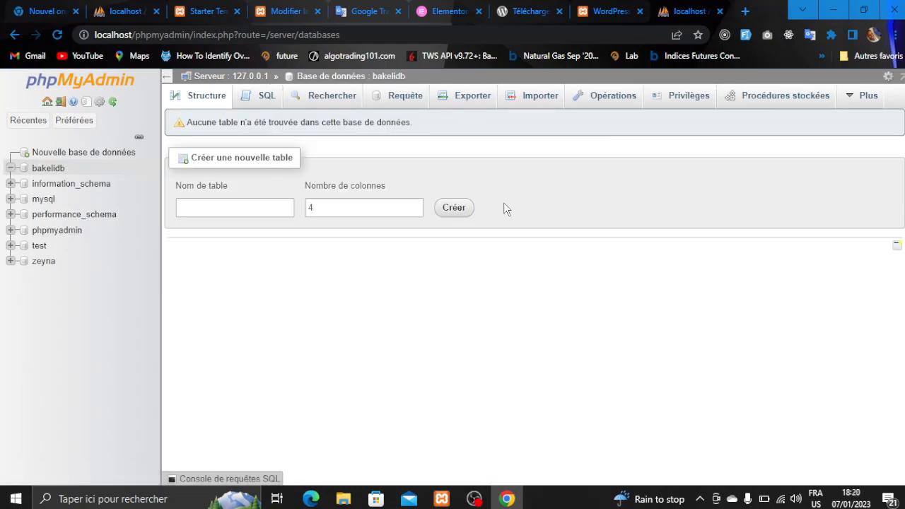
click(611, 13)
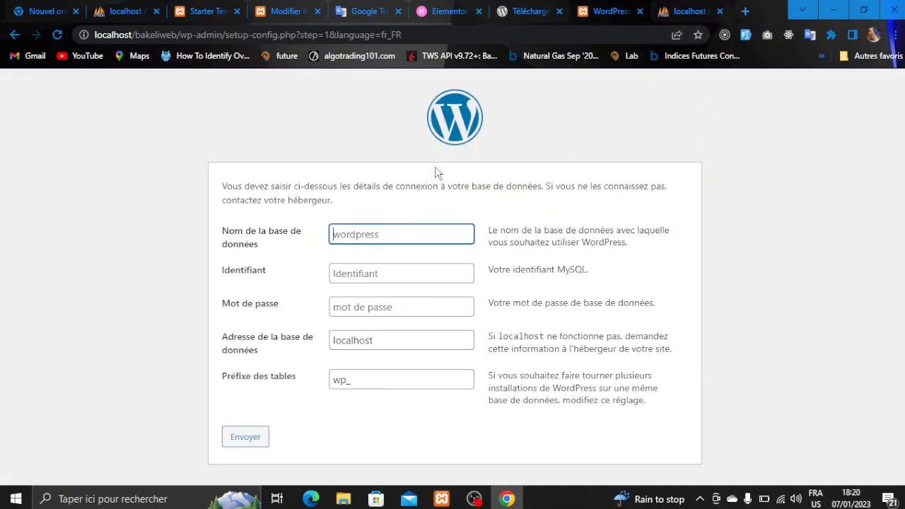
- Submit database bakelidb with user root and an empty password
text(bakelidb)
click(368, 278)
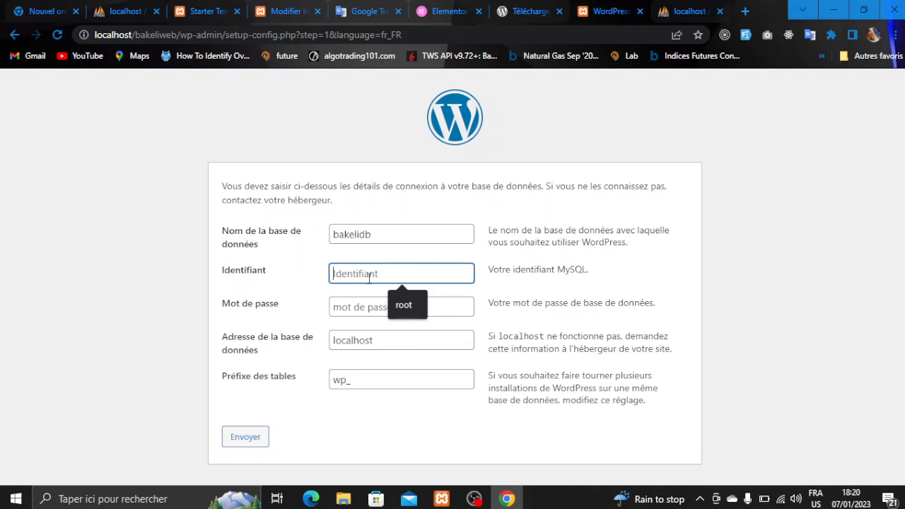
text(root)
click(368, 301)
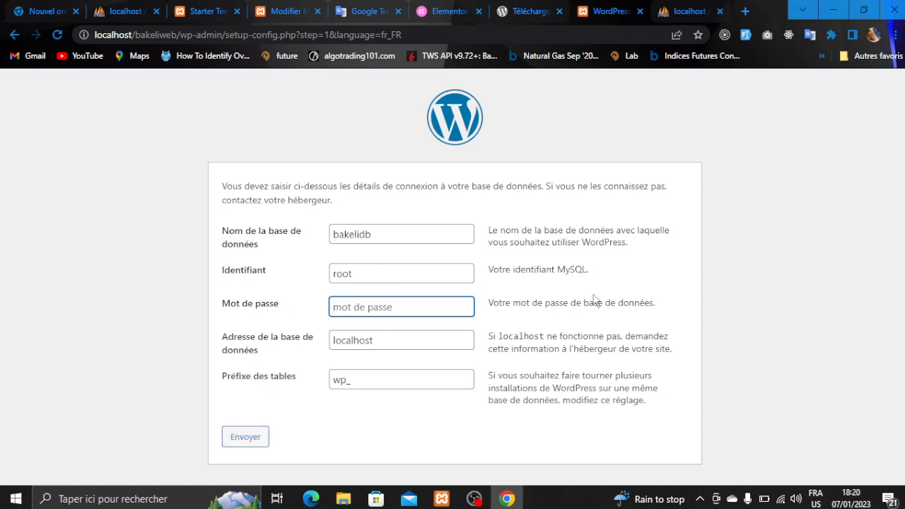
click(230, 443)
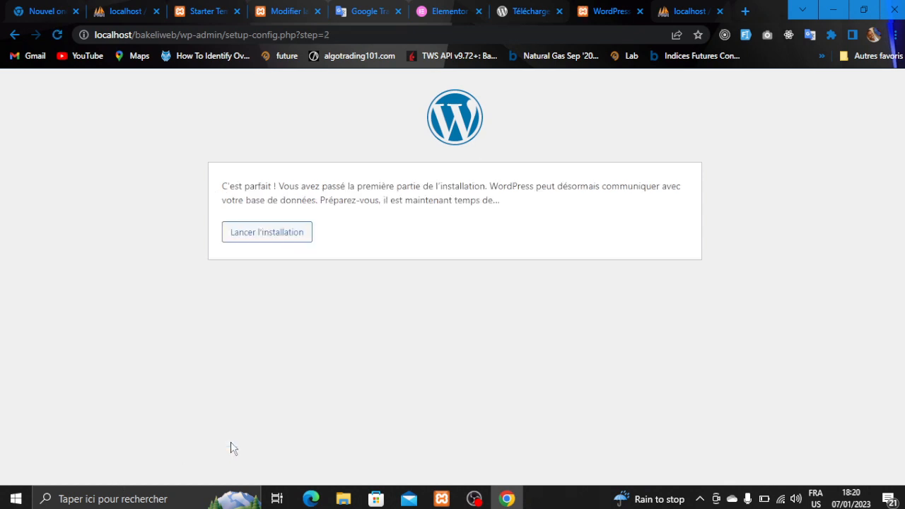
- Start the installation and enter site title 'Bakei tech' and an admin username
click(273, 232)
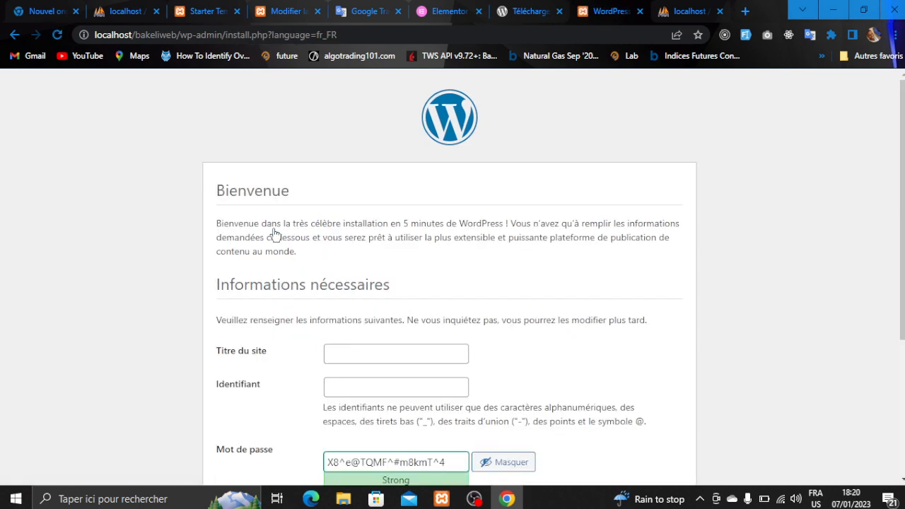
scroll(274, 233, down, 1)
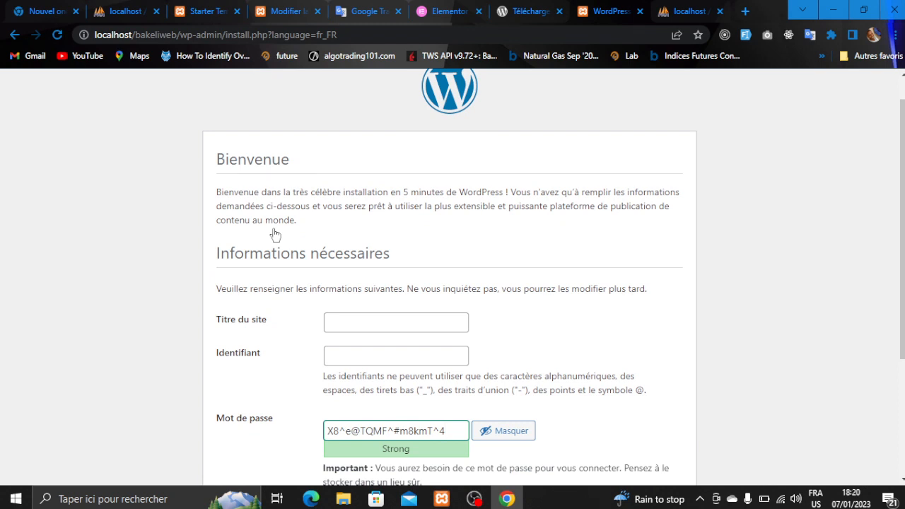
scroll(275, 234, down, 1)
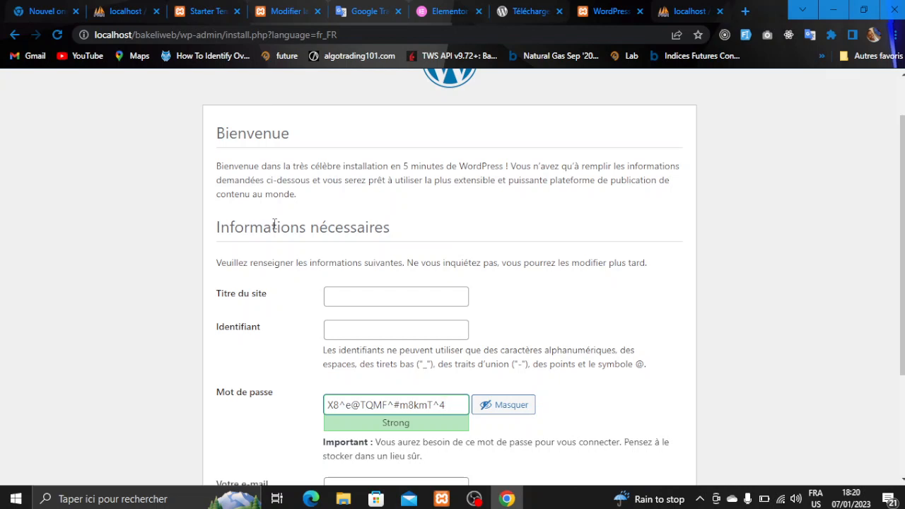
click(348, 295)
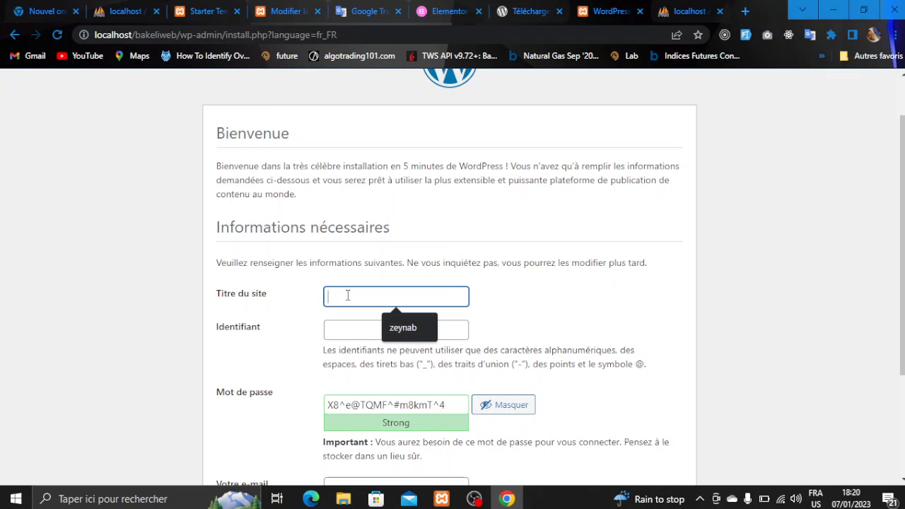
text(Bakel)
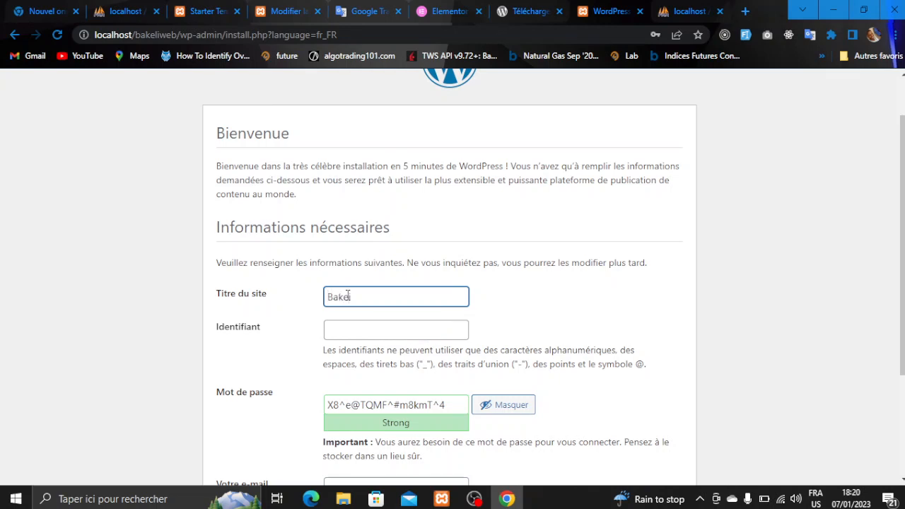
text( tech)
click(366, 323)
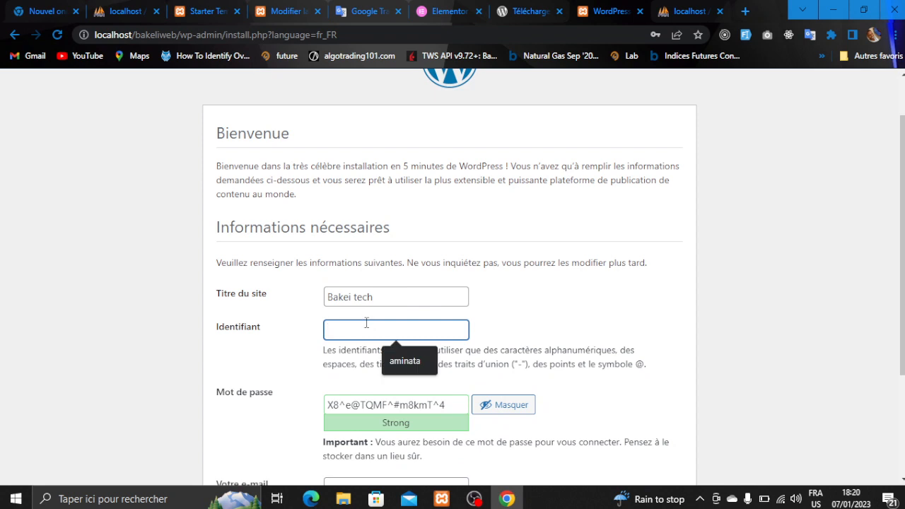
text(bakeli)
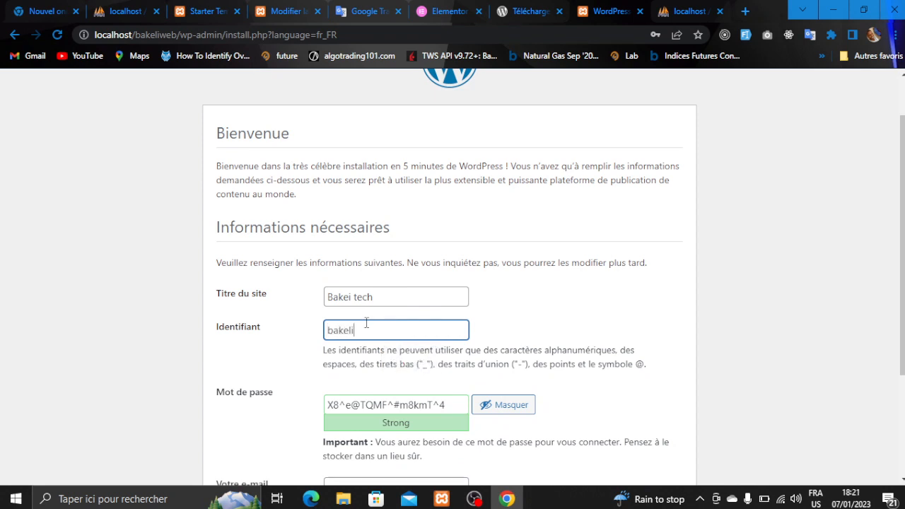
text(2023)
- Set the admin password and e-mail, then install WordPress
drag(454, 405, 318, 401)
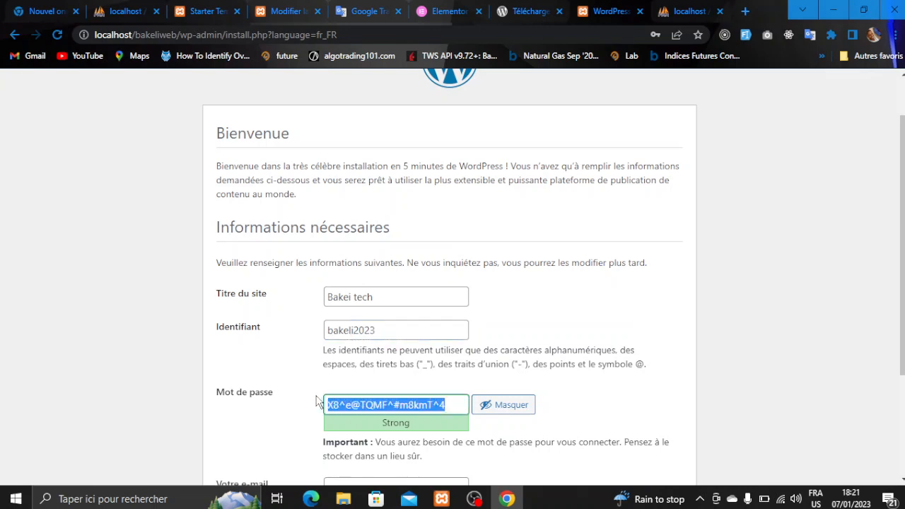
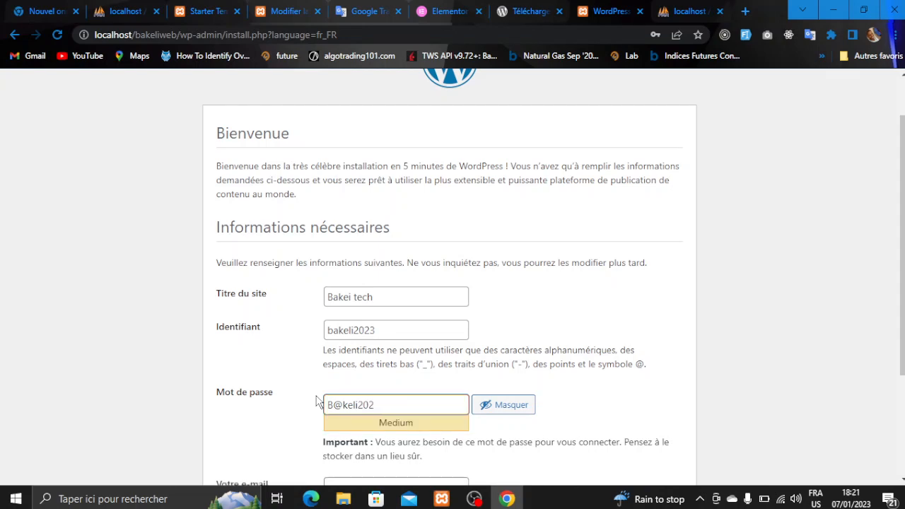
scroll(317, 400, down, 1)
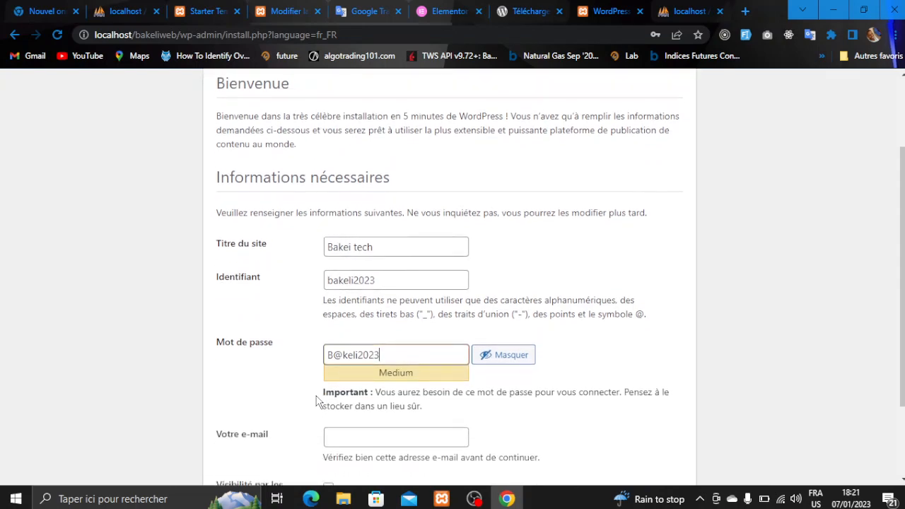
scroll(344, 404, down, 2)
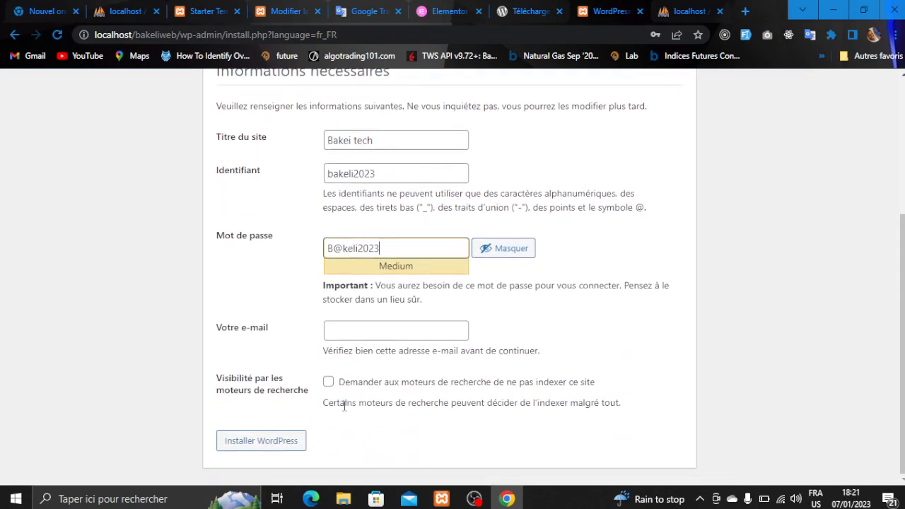
click(360, 330)
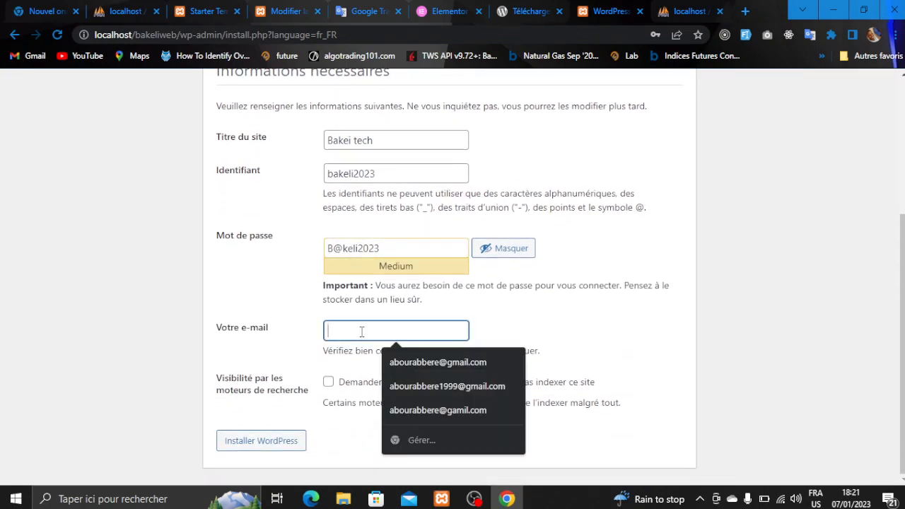
text(lka)
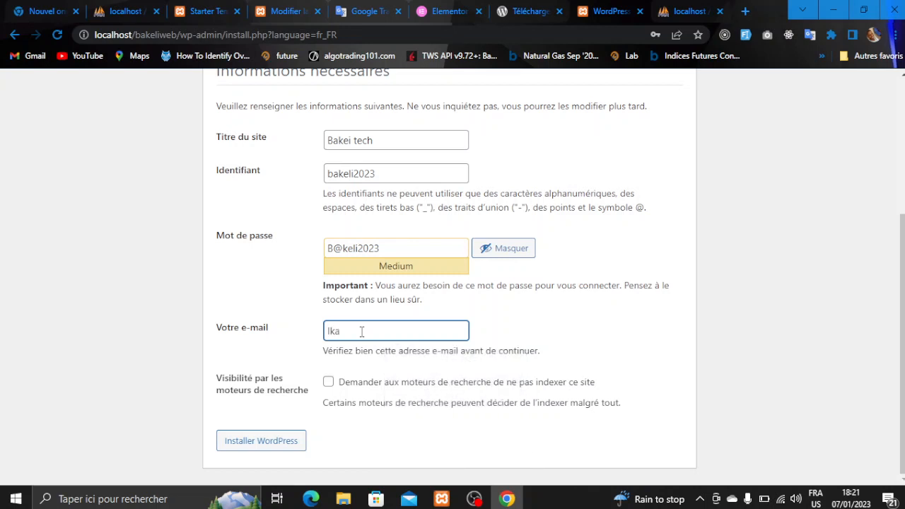
key(BackSpace)
key(BackSpace)
key(BackSpace)
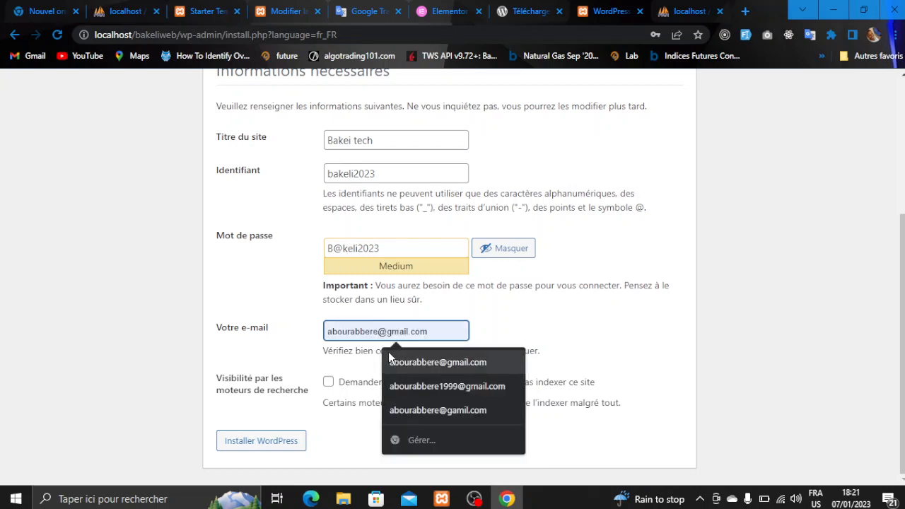
click(391, 354)
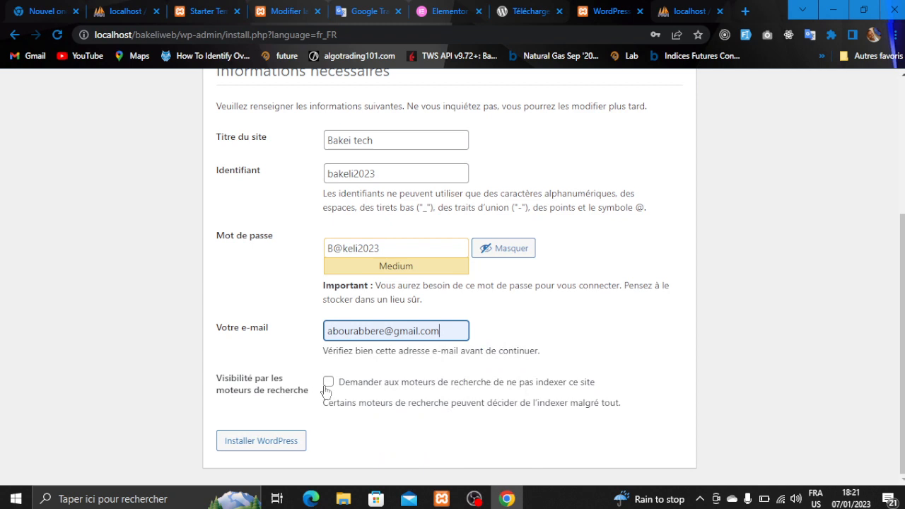
scroll(342, 371, up, 1)
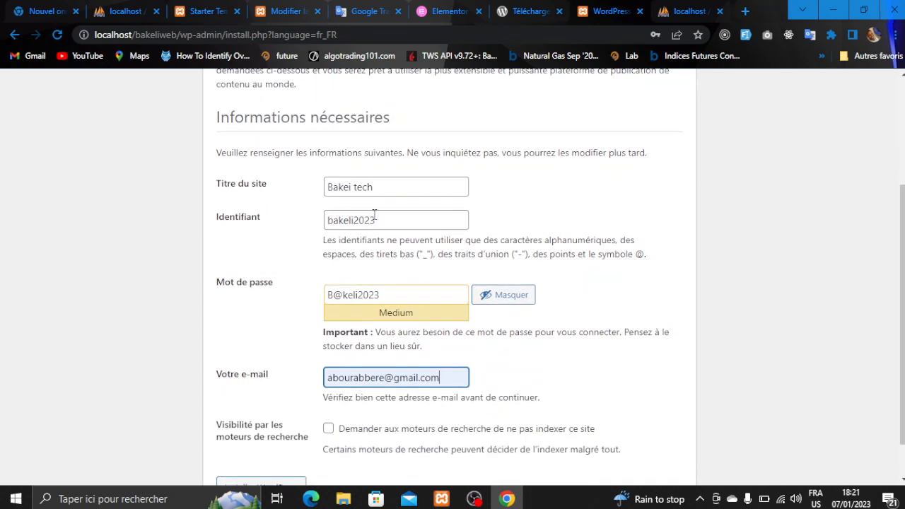
drag(375, 217, 318, 225)
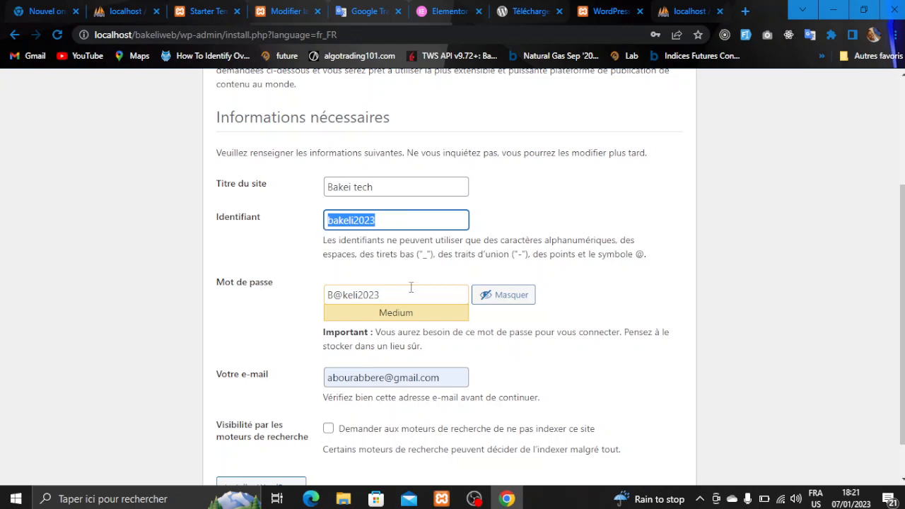
drag(410, 293, 319, 296)
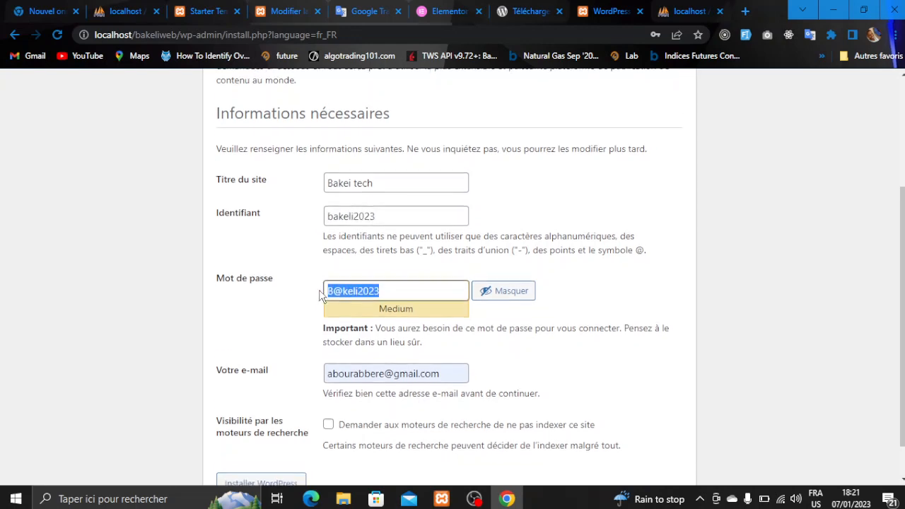
scroll(320, 296, down, 1)
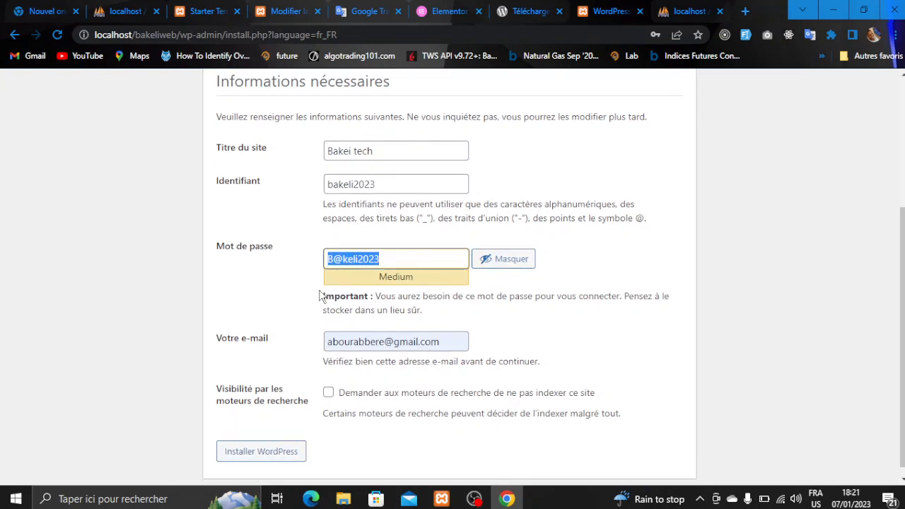
click(260, 453)
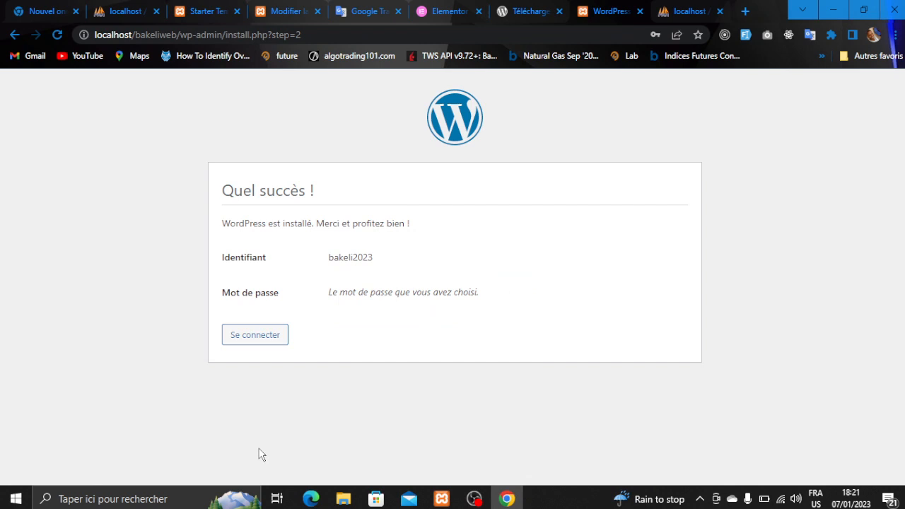
- Log in to the Bakei tech admin with the admin username and password
click(264, 335)
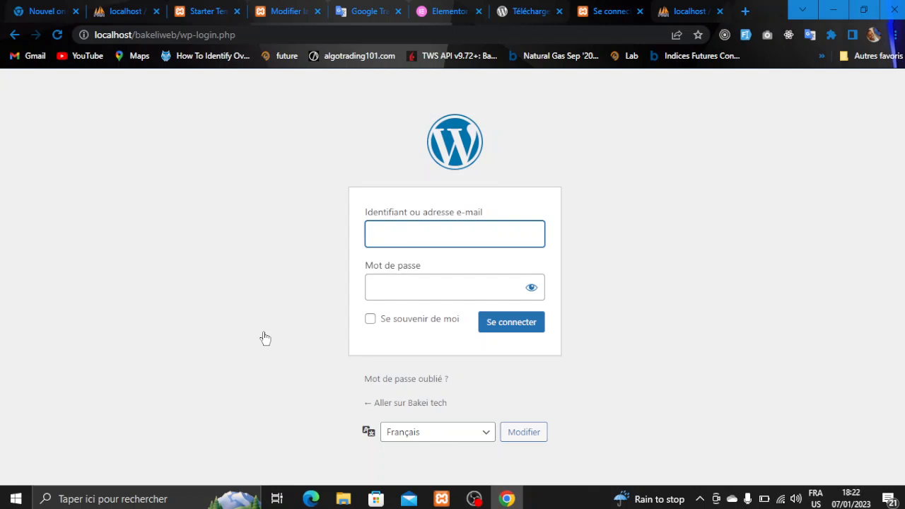
text(bakeli202)
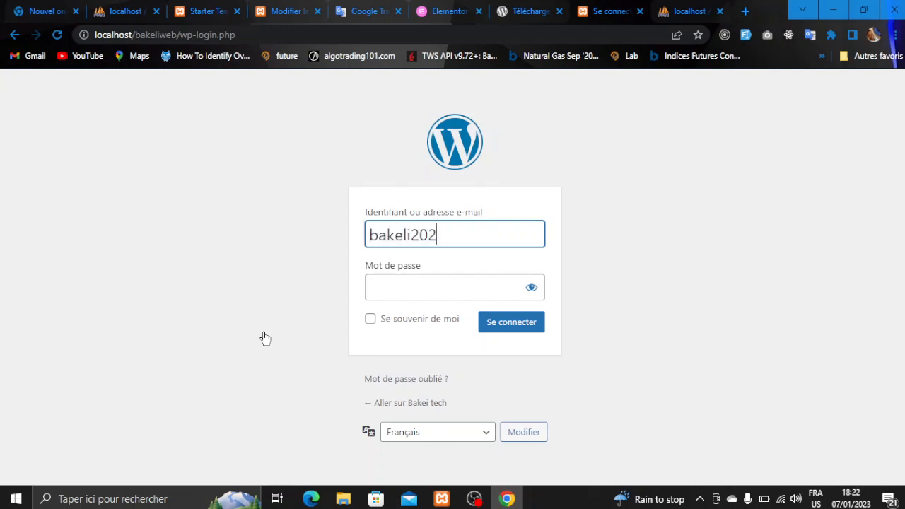
text(3)
key(Tab)
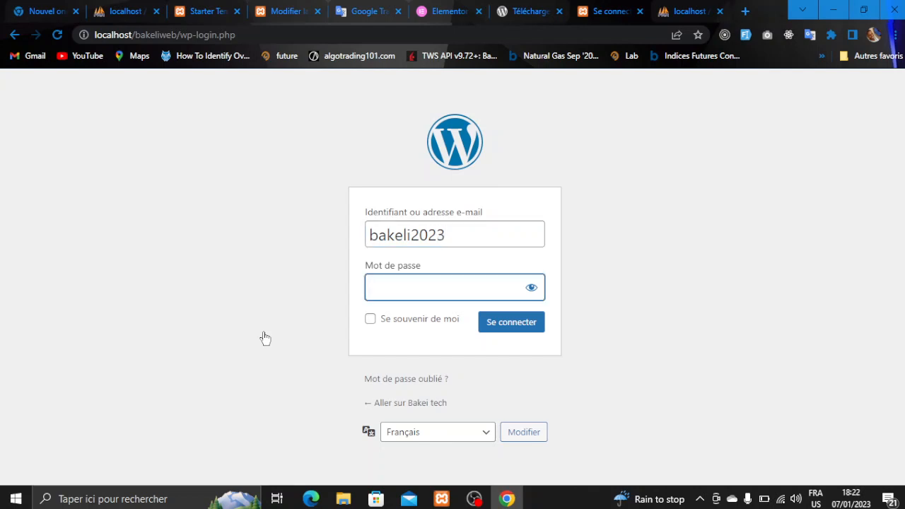
text(**********)
key(Return)
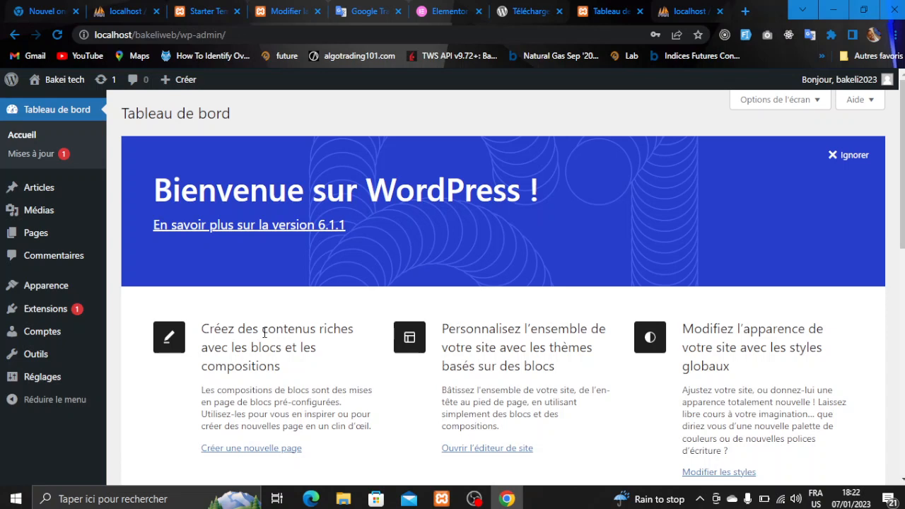
- Log out of the dashboard and close the extra localhost and login tabs
click(870, 83)
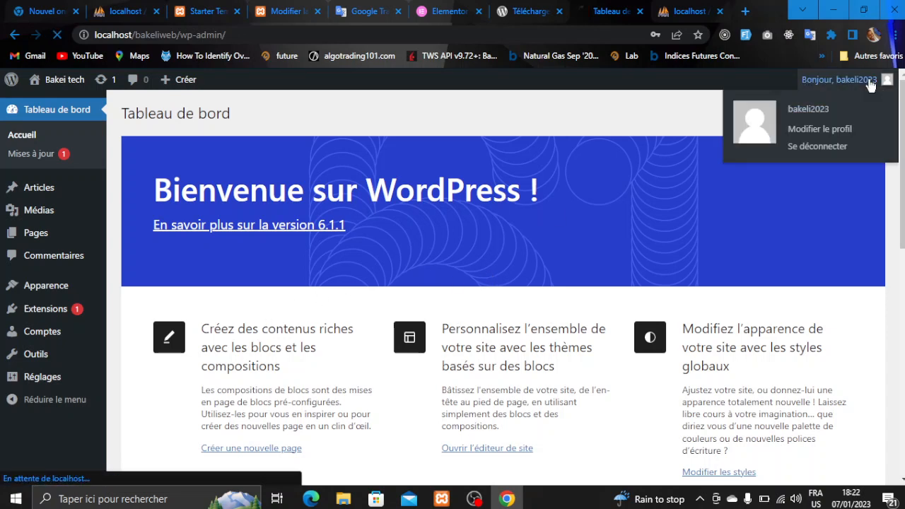
click(818, 147)
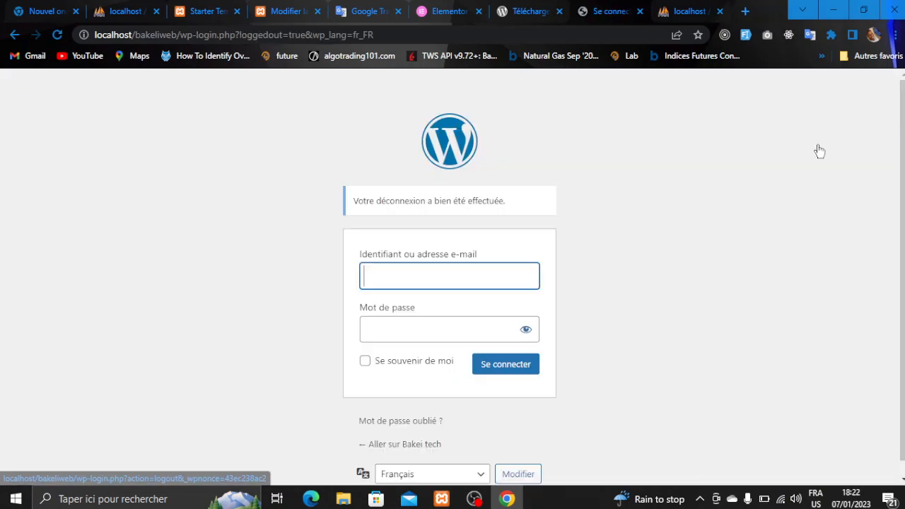
click(719, 11)
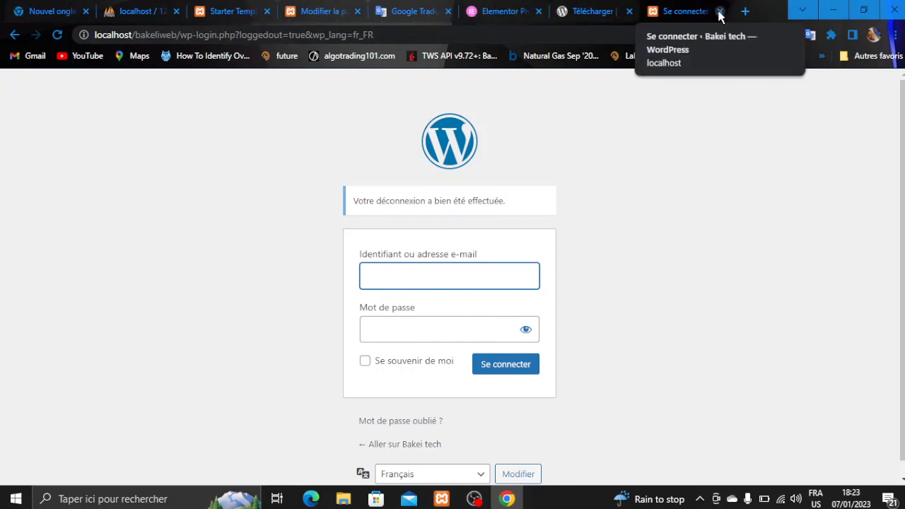
click(719, 11)
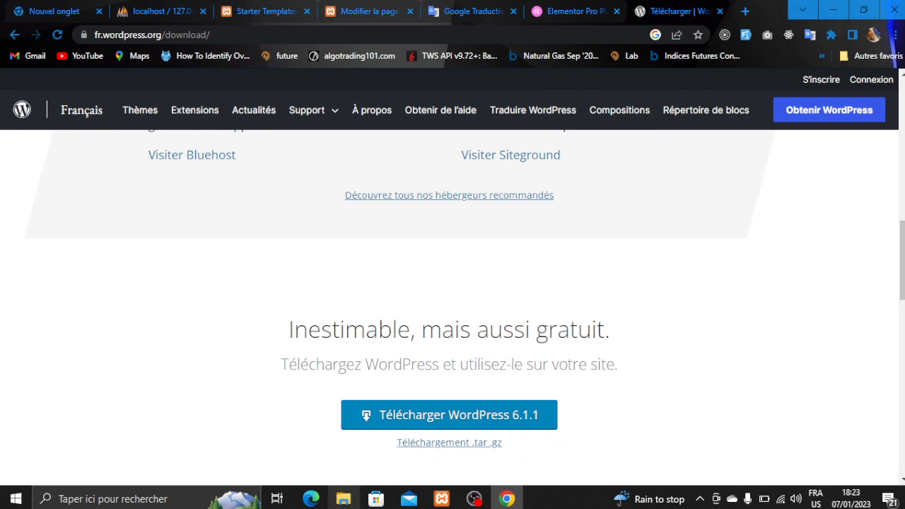
- View the bakeliweb folder in C:\xampp\htdocs, then return to Chrome in a new blank tab
click(343, 498)
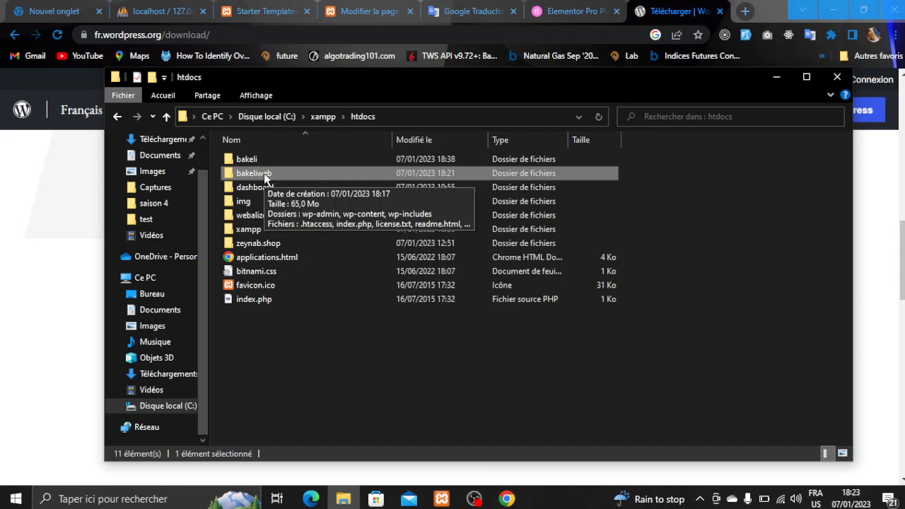
click(505, 499)
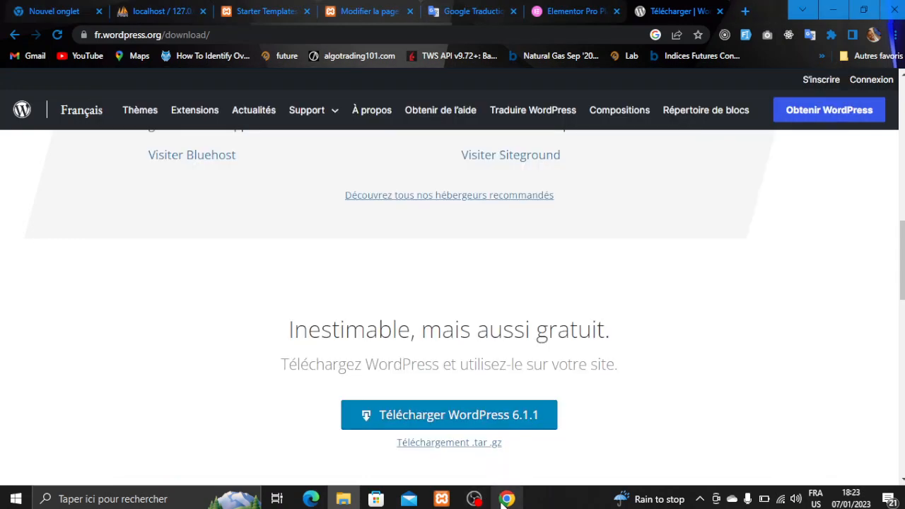
click(745, 12)
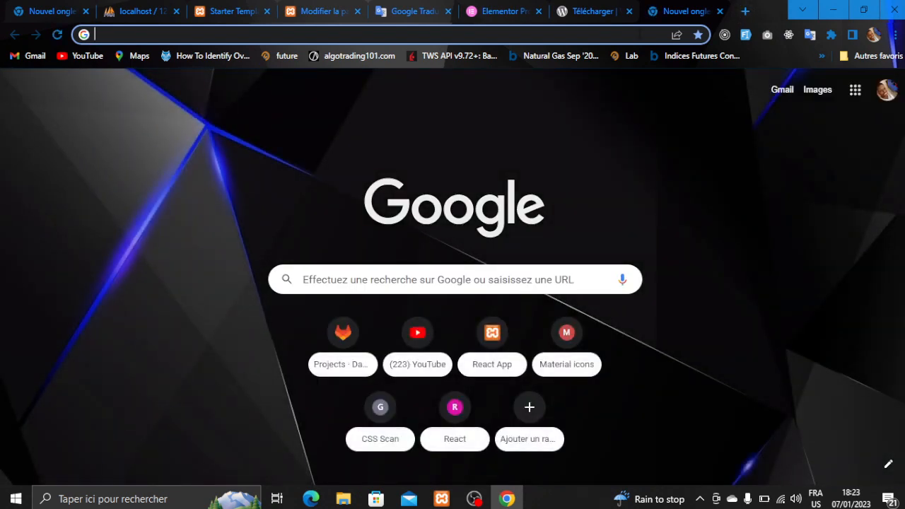
- Enter localhost/bakeliweb/wp in the address bar, clearing the port suggestion and stray characters
text(loca)
key(Right)
key(BackSpace)
key(BackSpace)
key(BackSpace)
key(BackSpace)
key(BackSpace)
key(BackSpace)
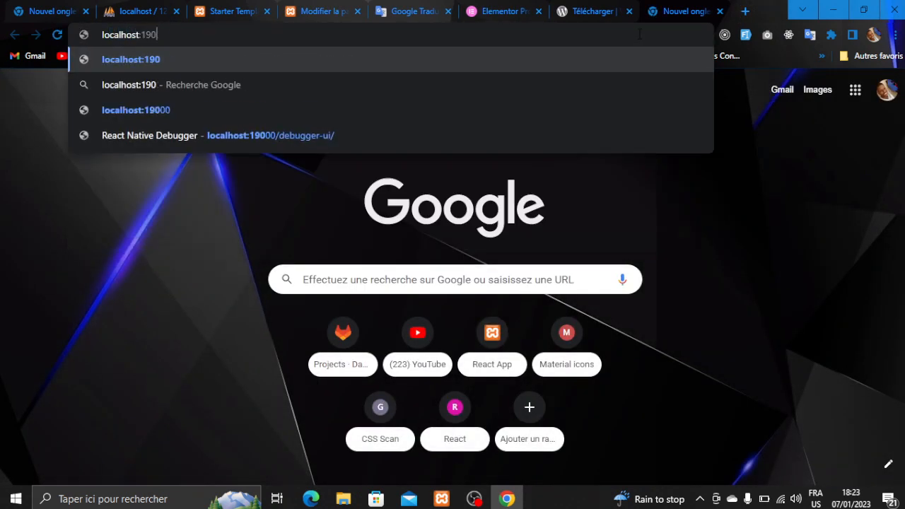
text(/)
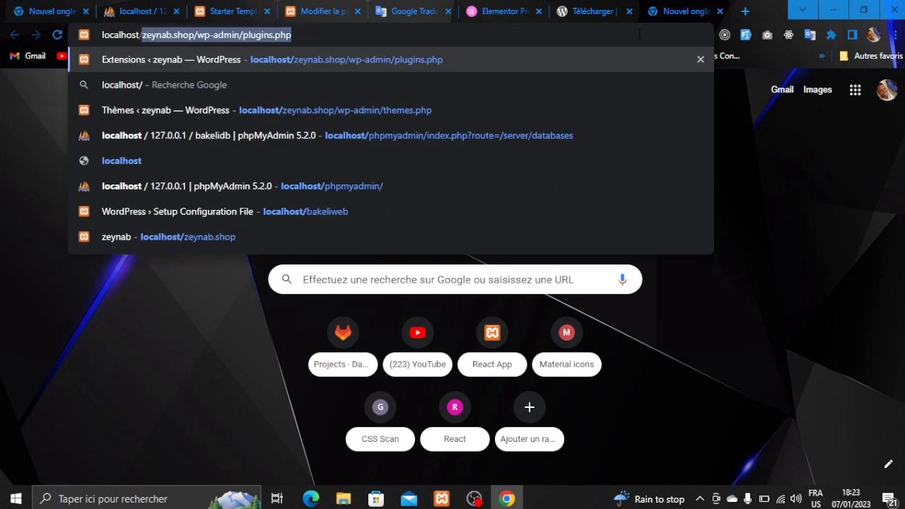
text(b)
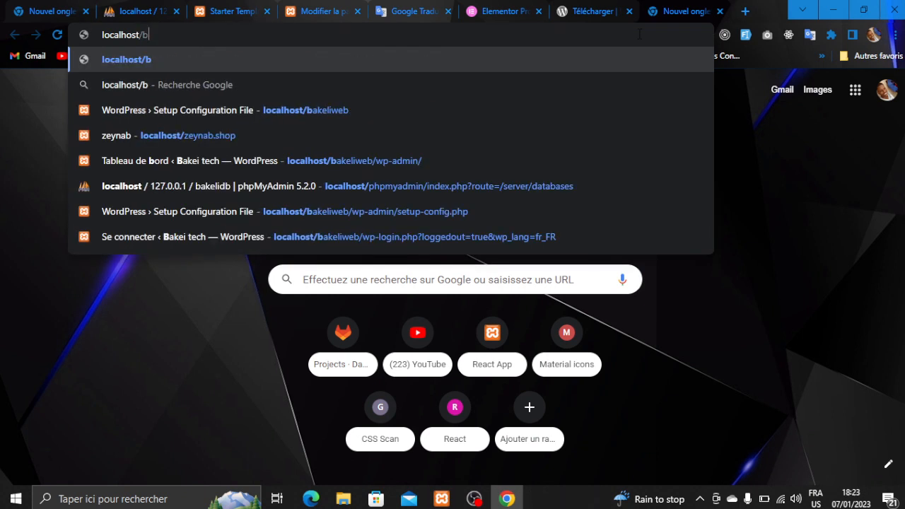
text(akeliwe)
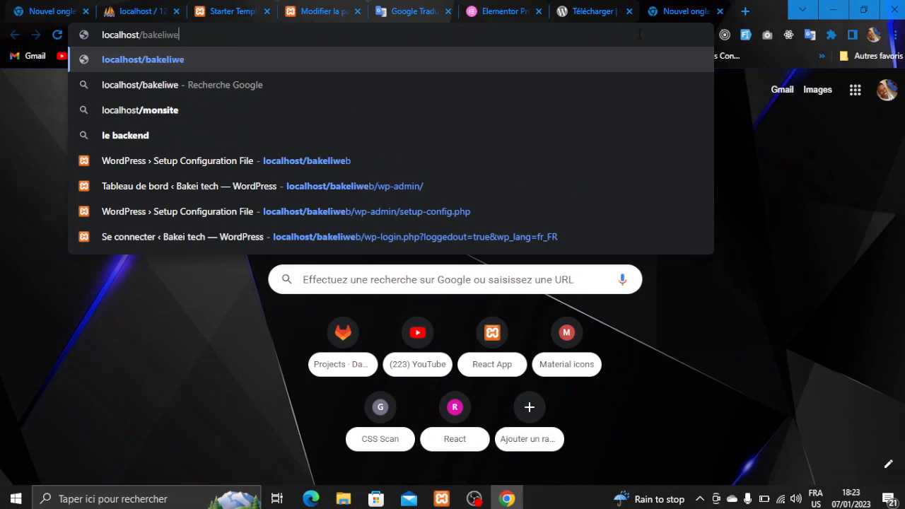
text(b/wp)
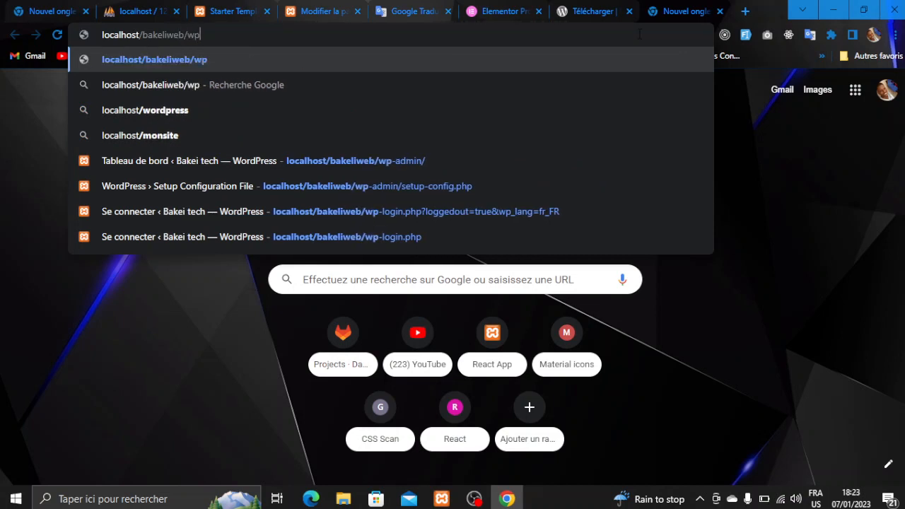
text(6)
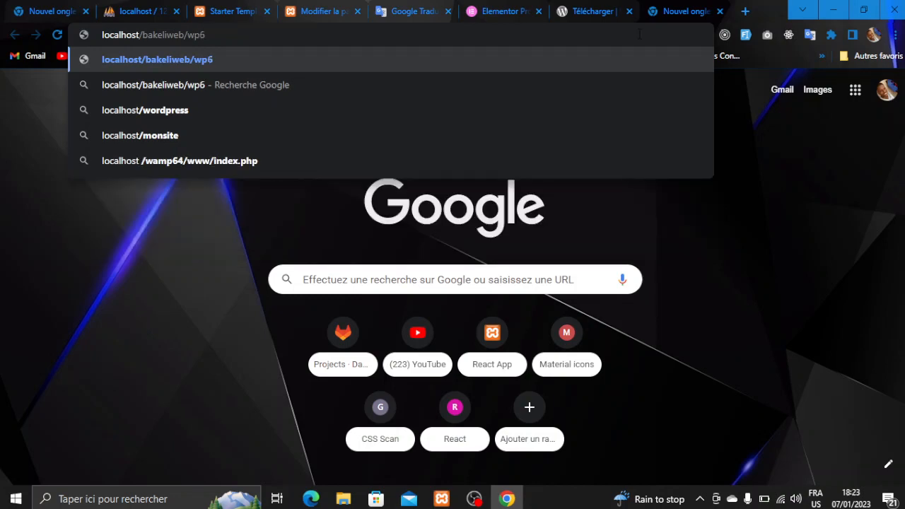
key(BackSpace)
text(\)
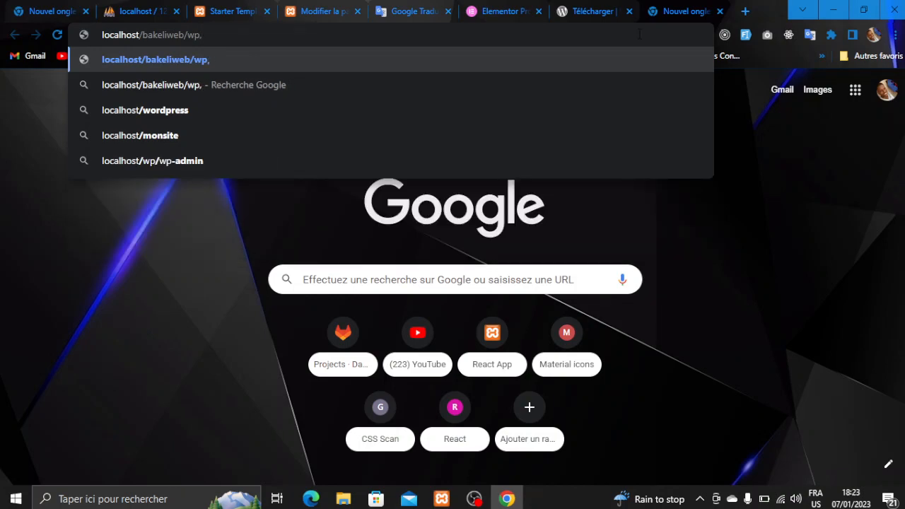
key(BackSpace)
text(\)
key(BackSpace)
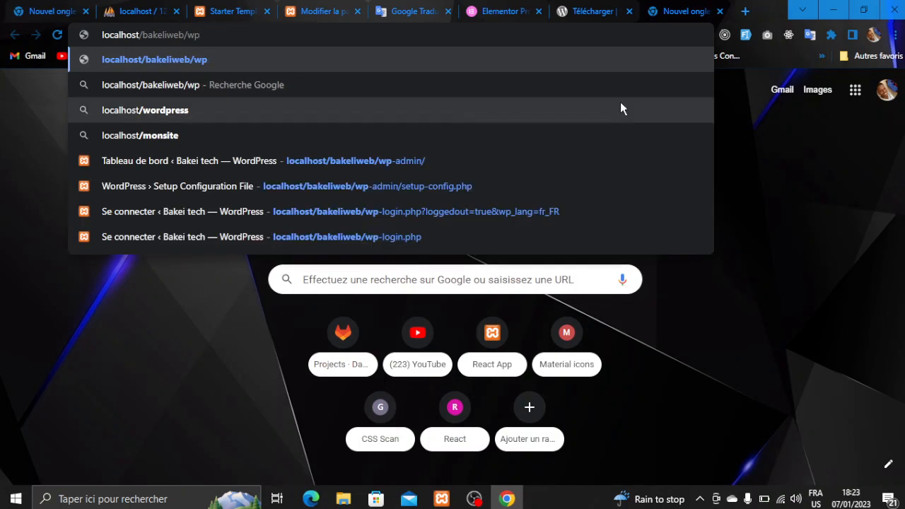
- Add the hyphen via the Clavier visuel keyboard, complete 'admin', and load localhost/bakeliweb/wp-admin
click(192, 494)
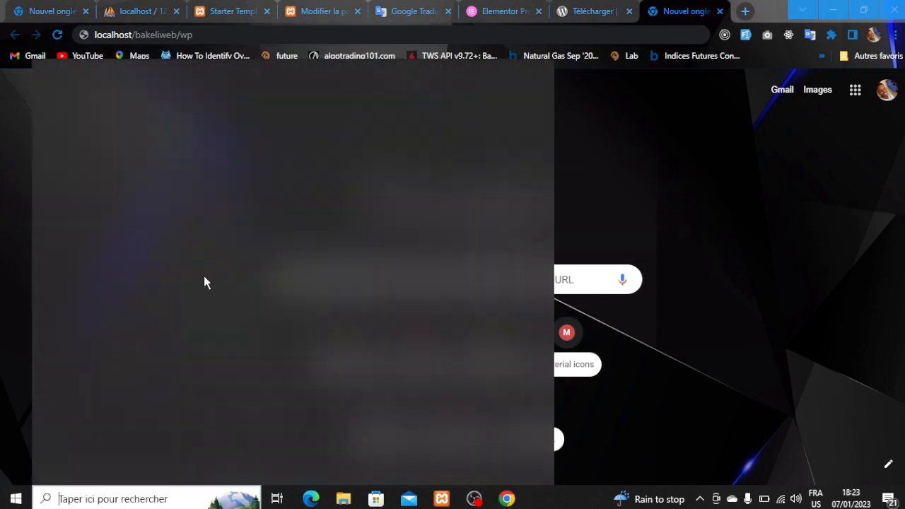
text(cla)
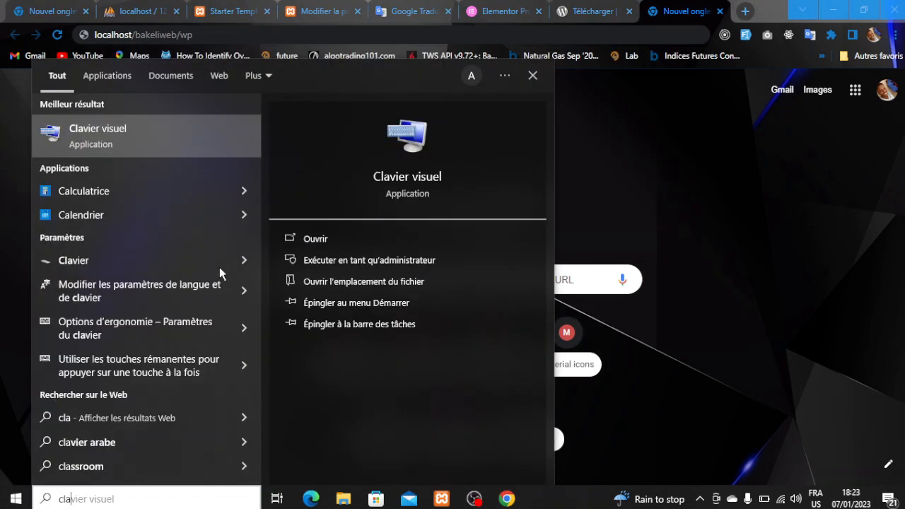
click(147, 125)
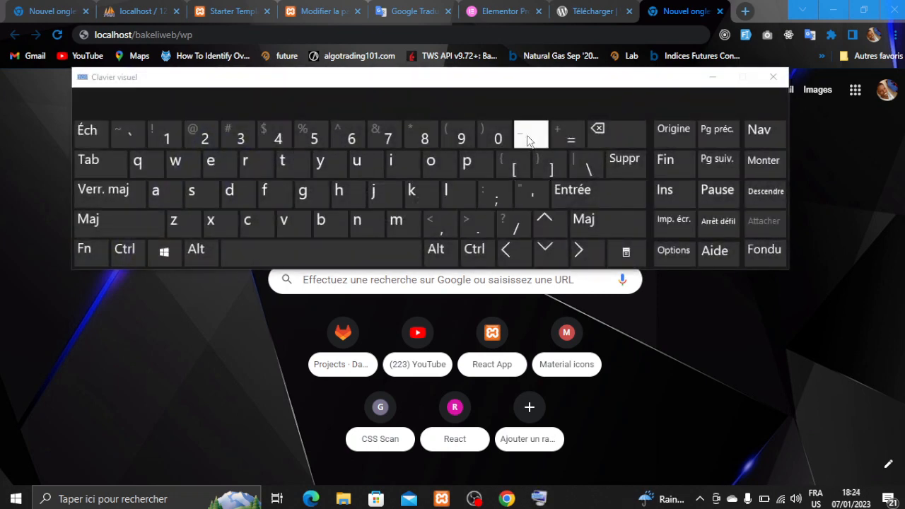
click(202, 34)
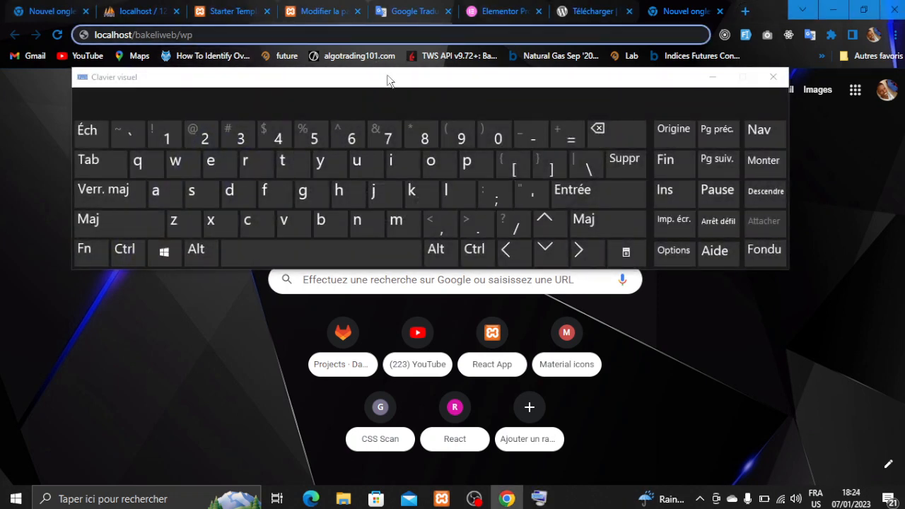
click(530, 136)
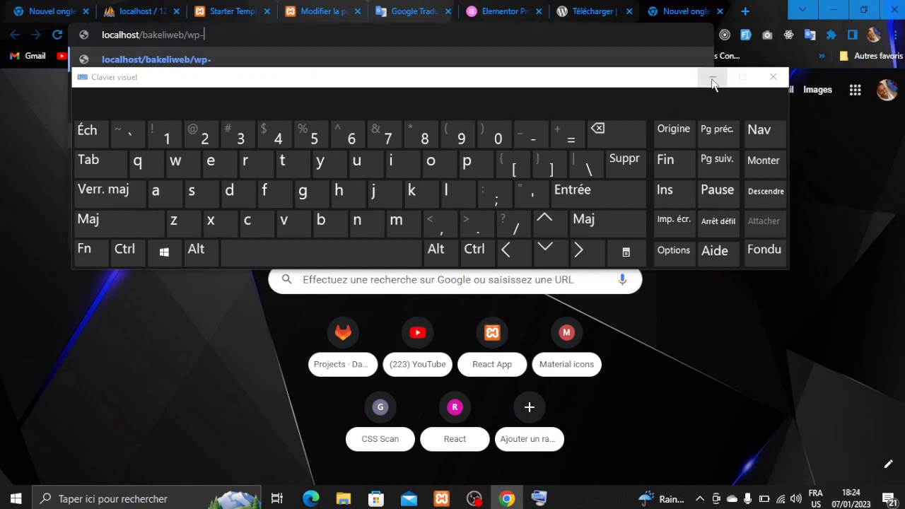
click(712, 77)
text(admin)
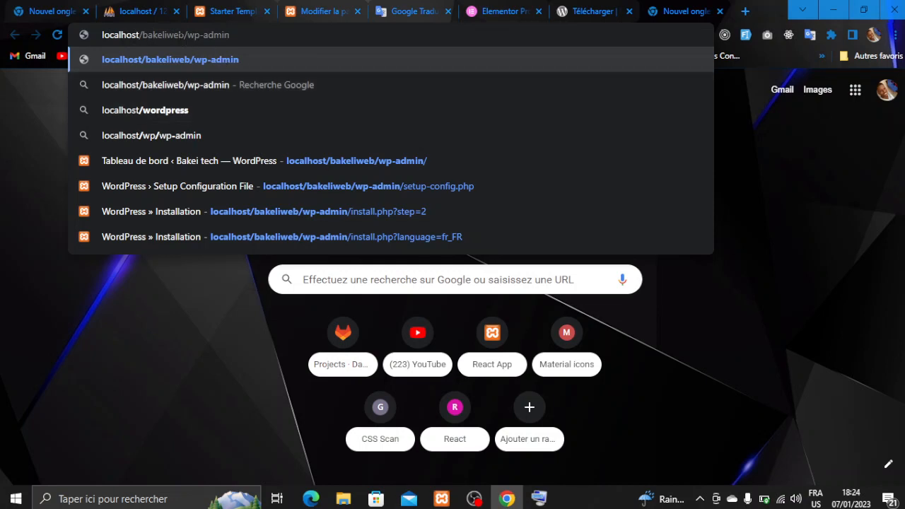
drag(180, 34, 162, 35)
drag(230, 35, 188, 35)
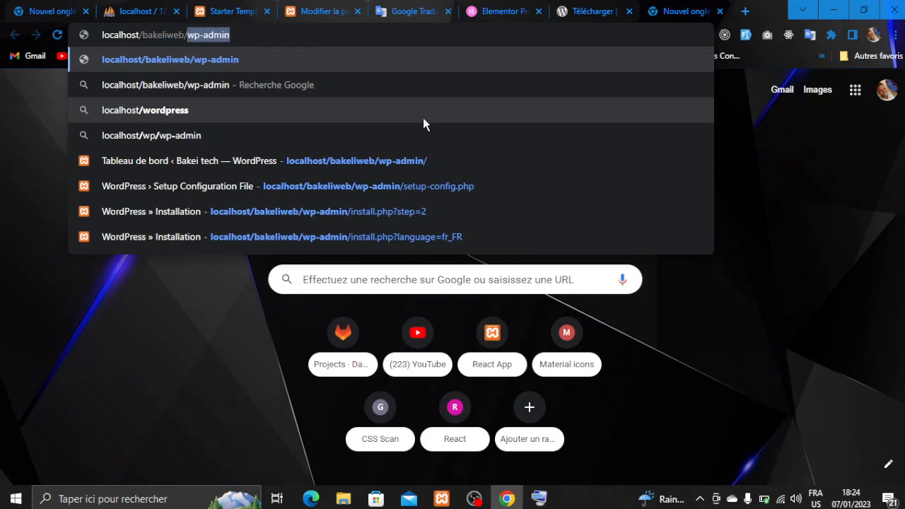
key(Return)
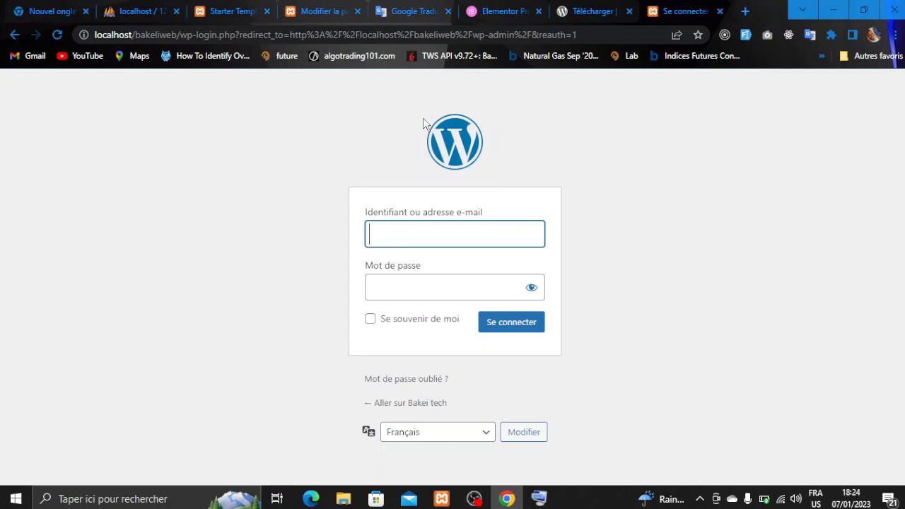
- Sign in with the admin username, correcting its first letter, and the password to reach the Tableau de bord
text(nakeli2023)
key(Tab)
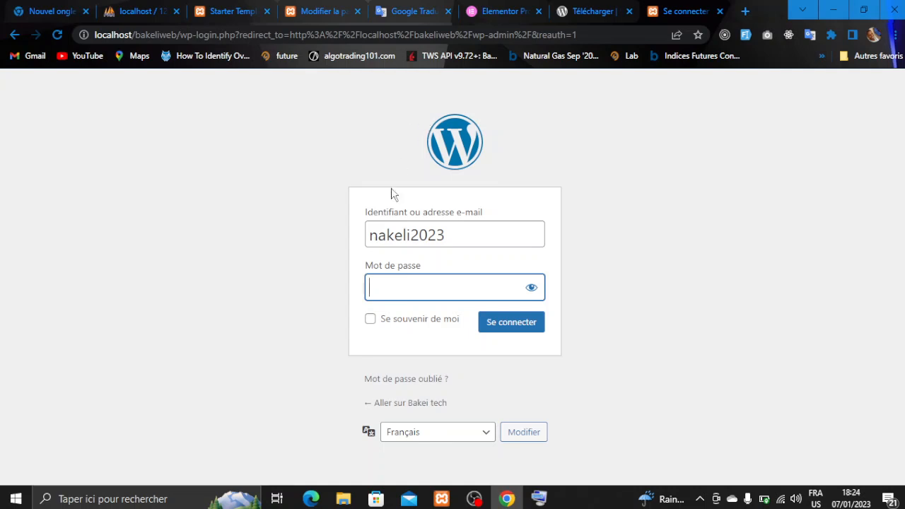
click(377, 231)
key(BackSpace)
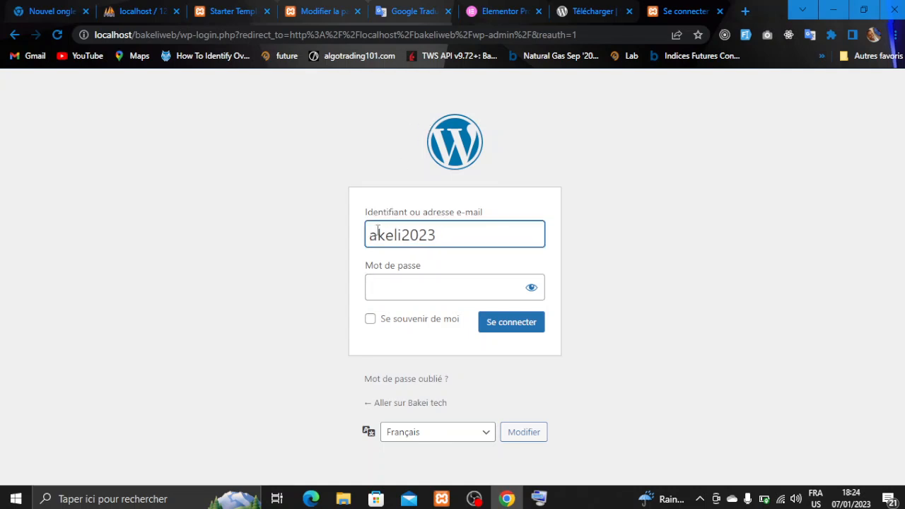
text(b)
click(400, 279)
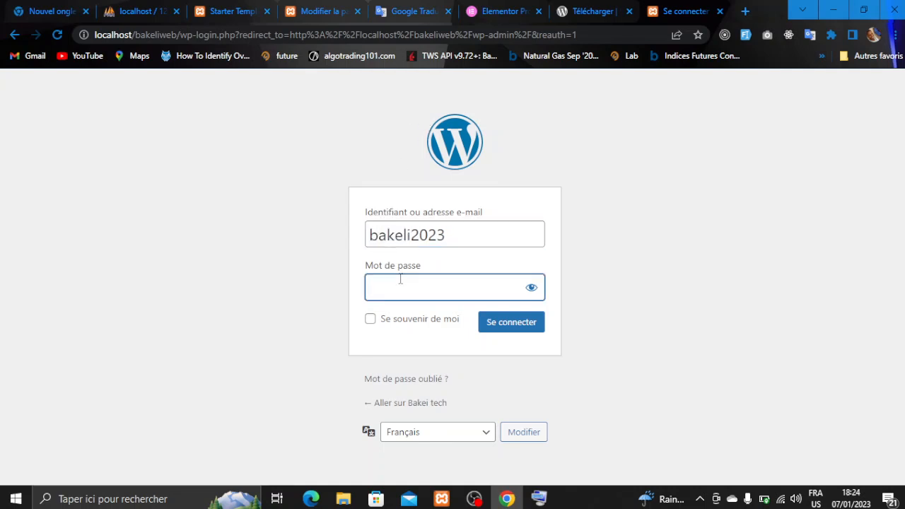
text(••••••••••)
key(Return)
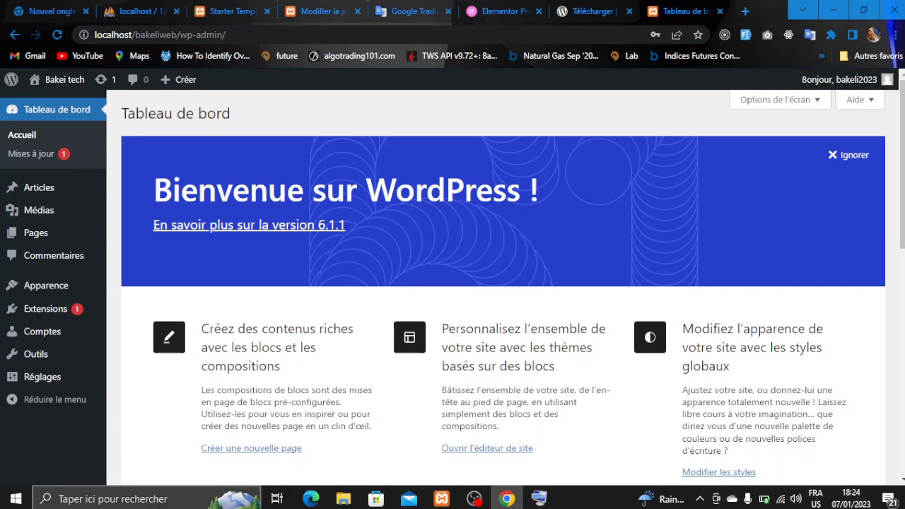
click(474, 499)
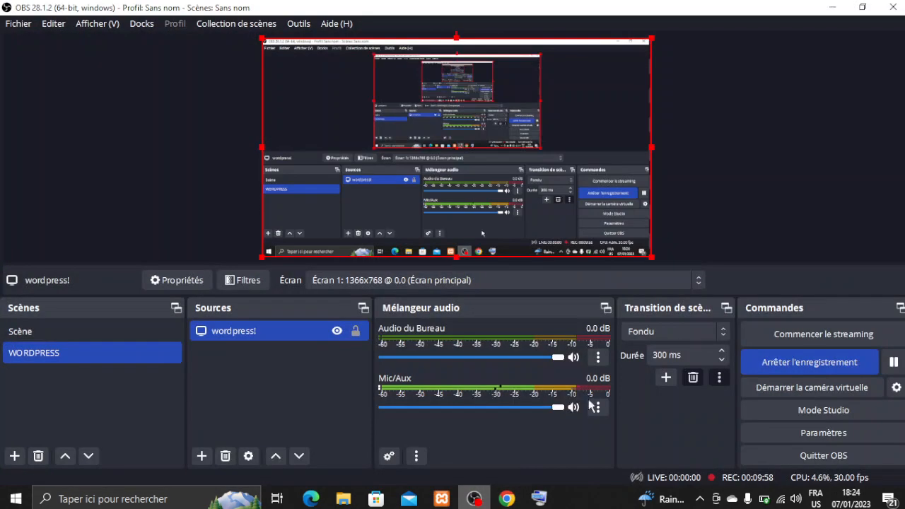